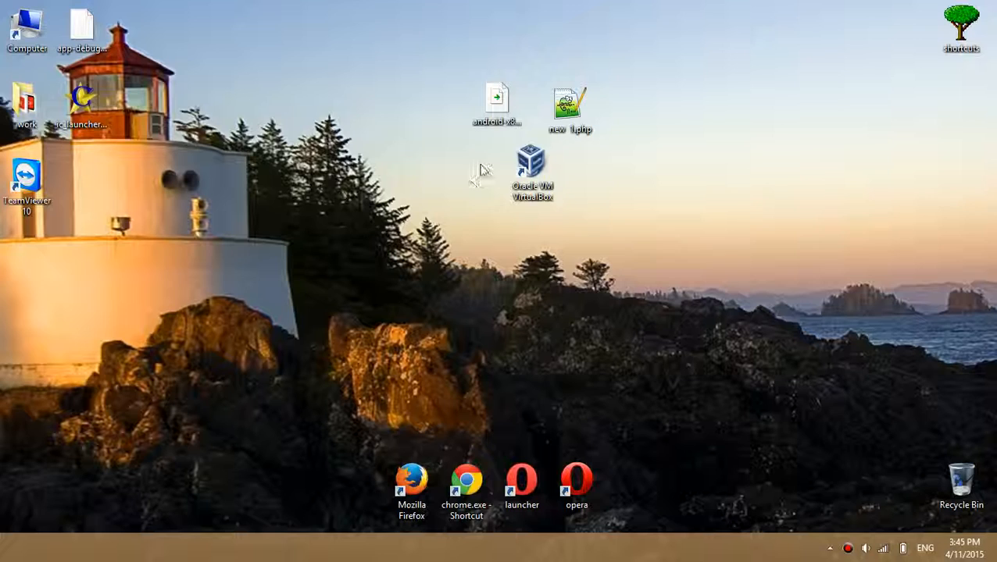
- Open new 1.php from the desktop, add two blank lines below the YouTube link, and minimize the editor
double_click(592, 113)
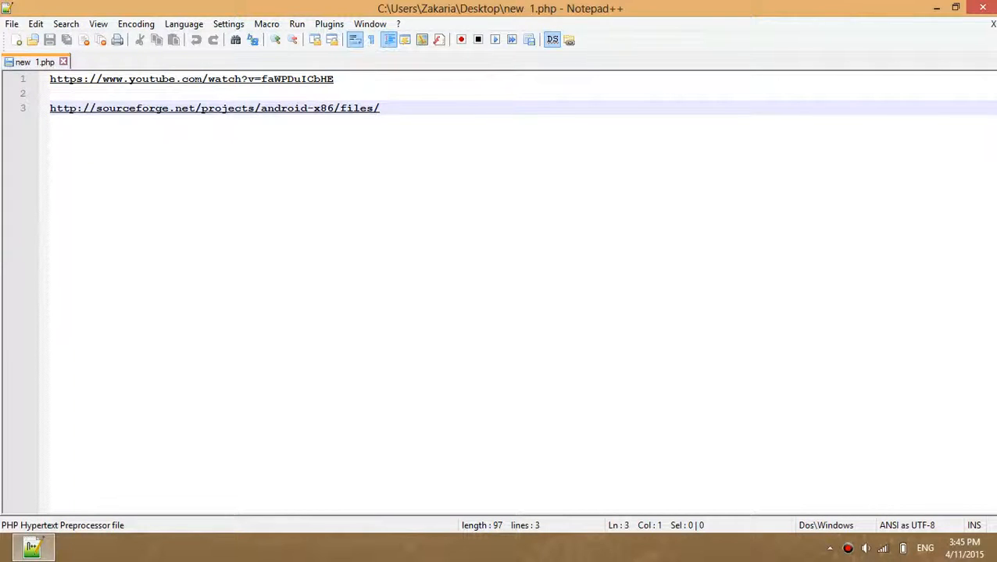
drag(335, 79, 50, 79)
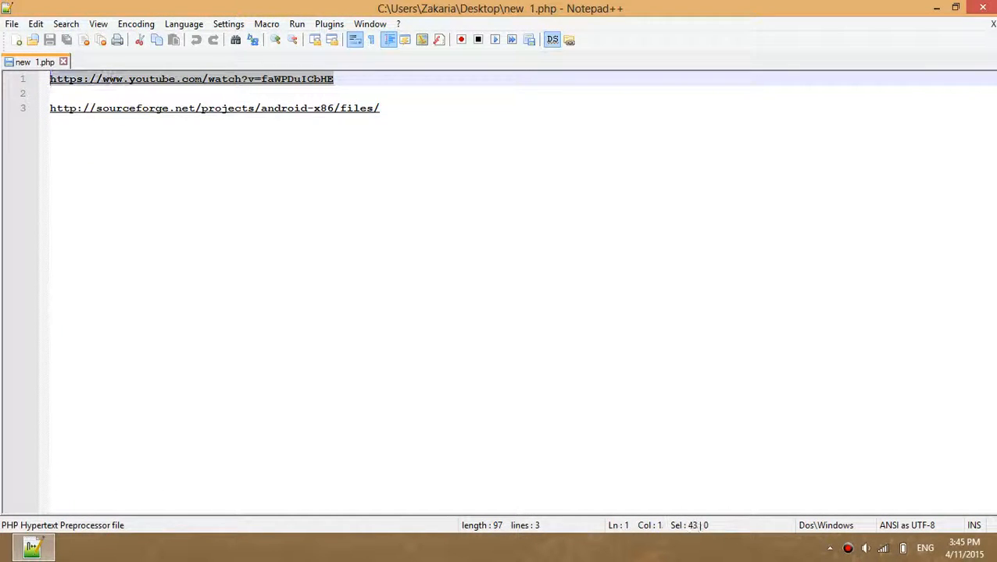
click(101, 79)
click(382, 108)
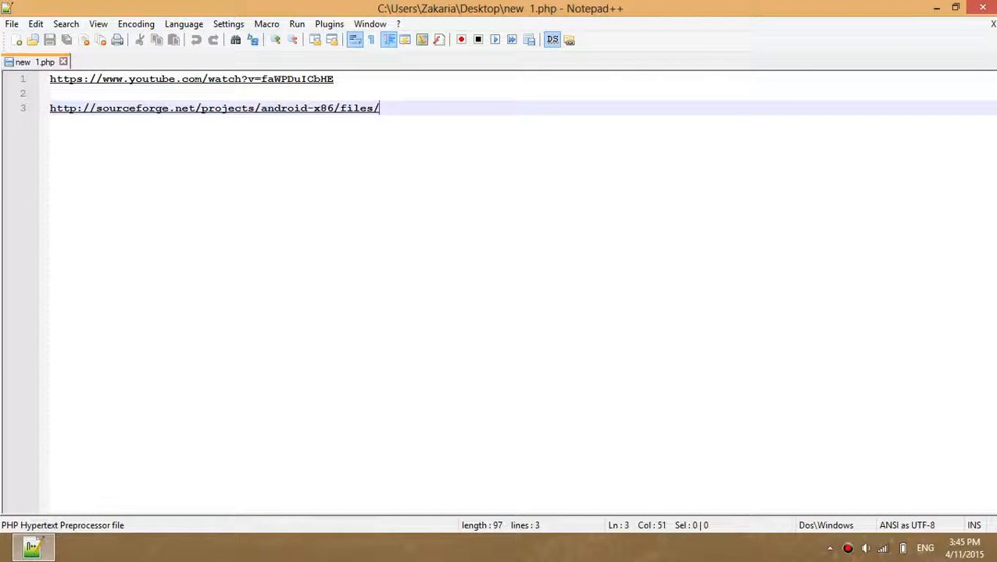
click(334, 79)
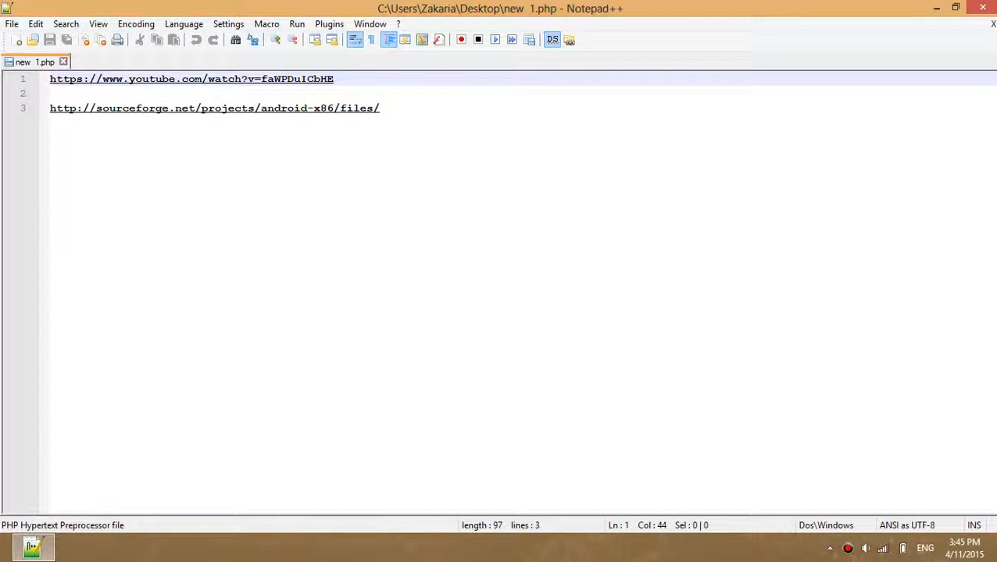
key(Return)
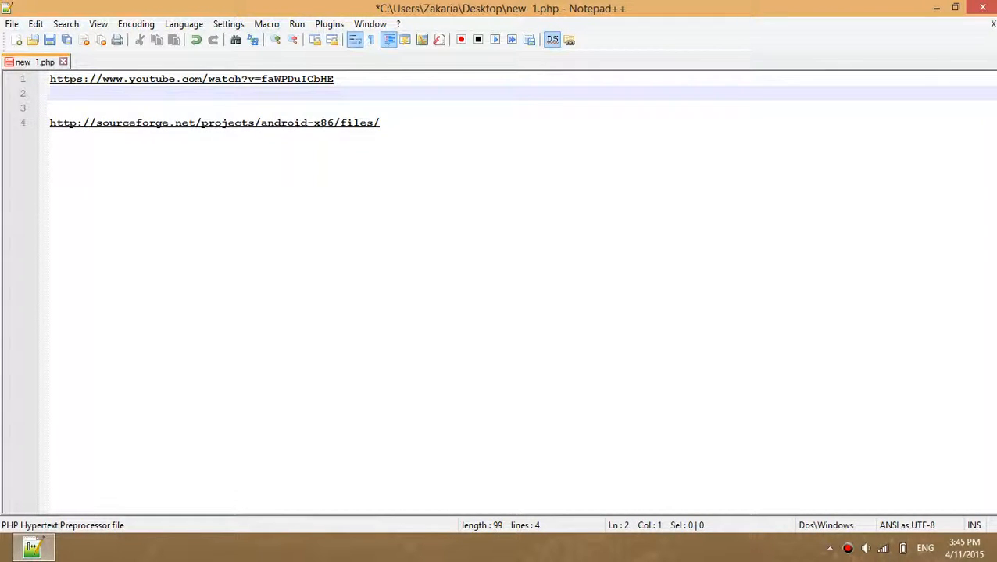
key(Return)
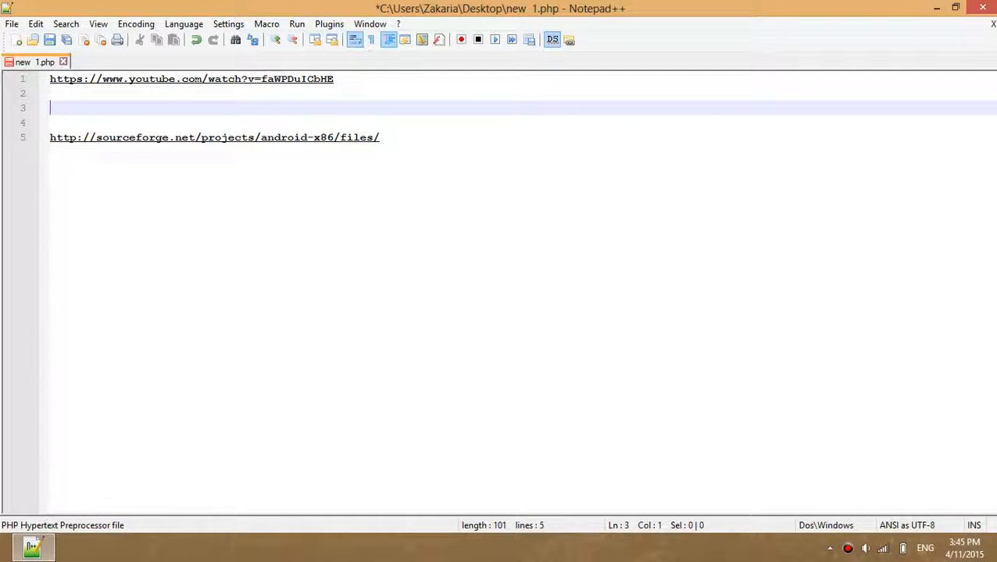
click(377, 139)
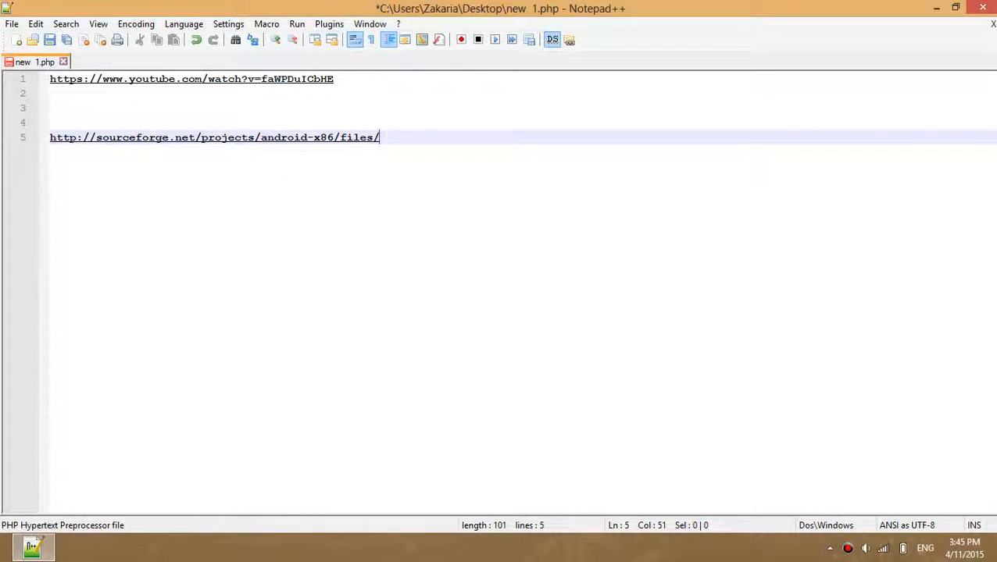
click(935, 7)
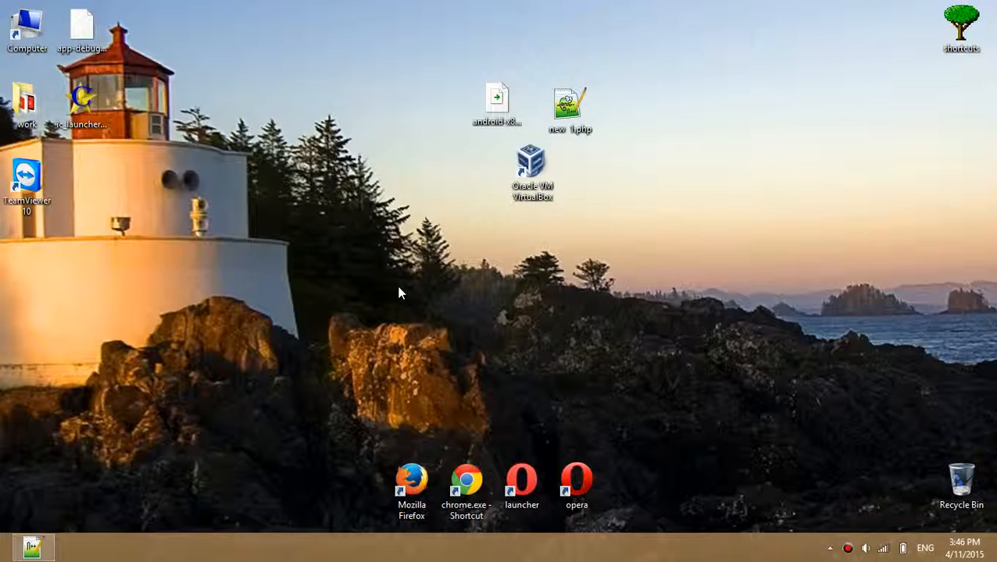
- Open Oracle VM VirtualBox and begin a new virtual machine named Android, type Linux, version Other Linux (32 bit)
click(532, 182)
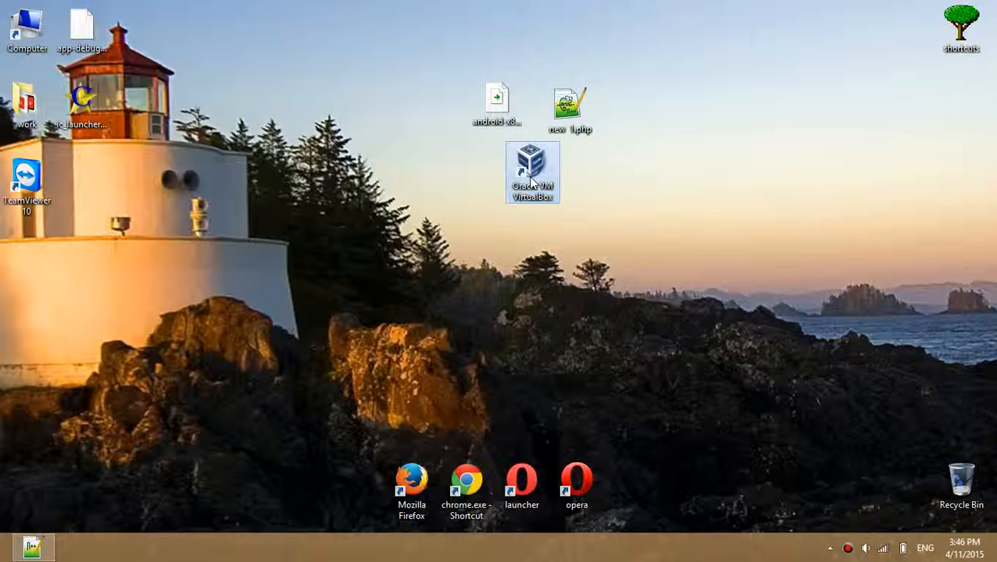
double_click(532, 180)
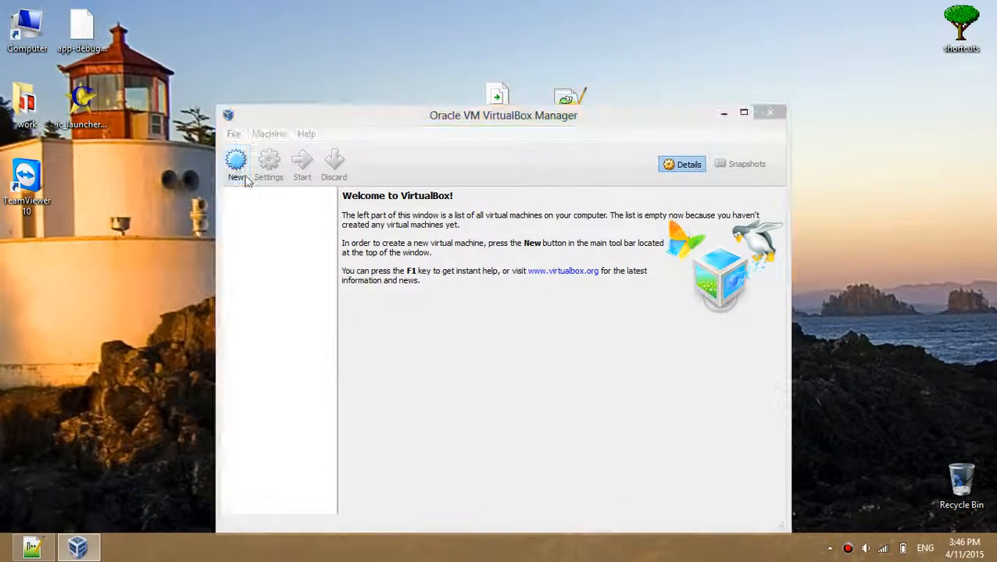
click(236, 164)
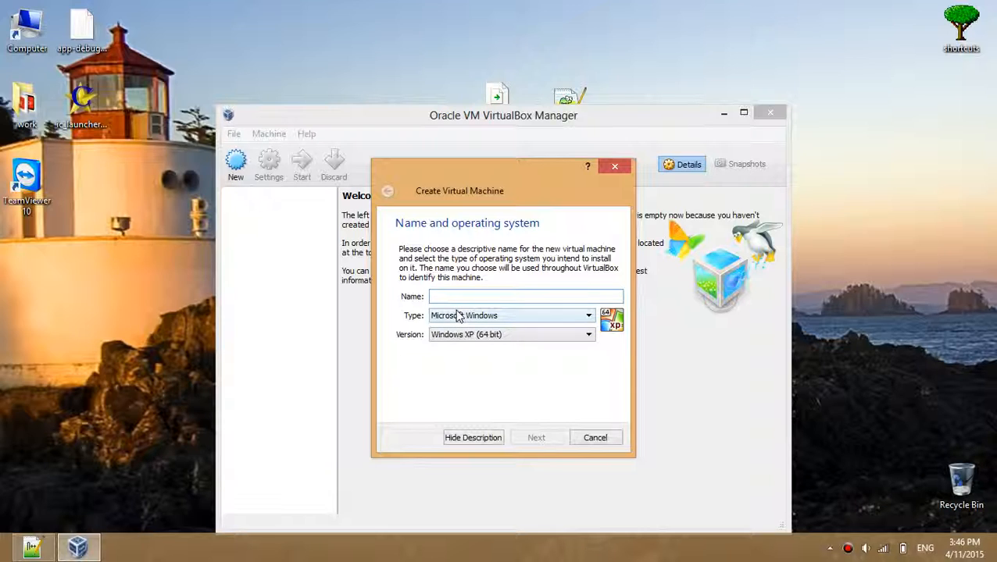
text(Android)
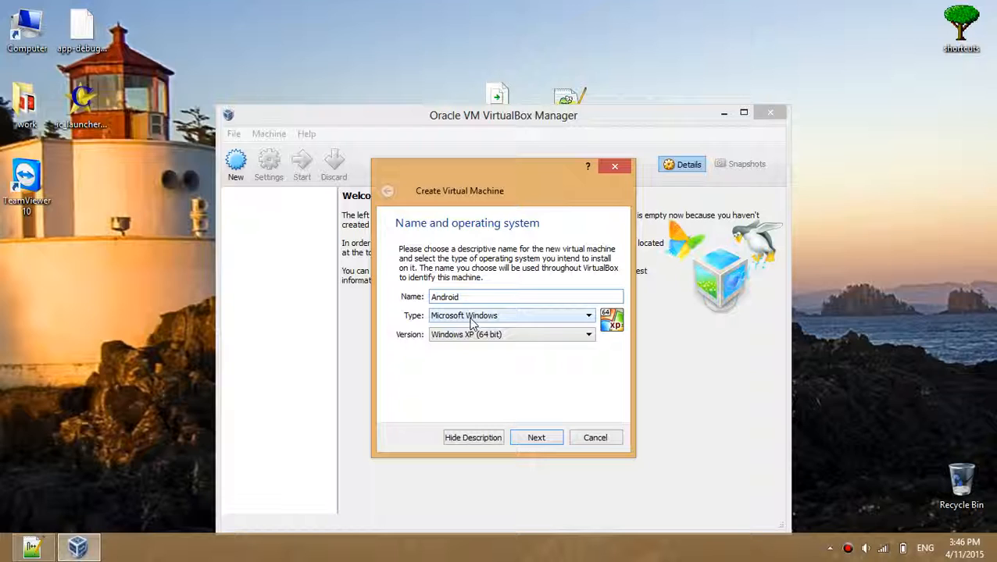
click(471, 324)
click(461, 341)
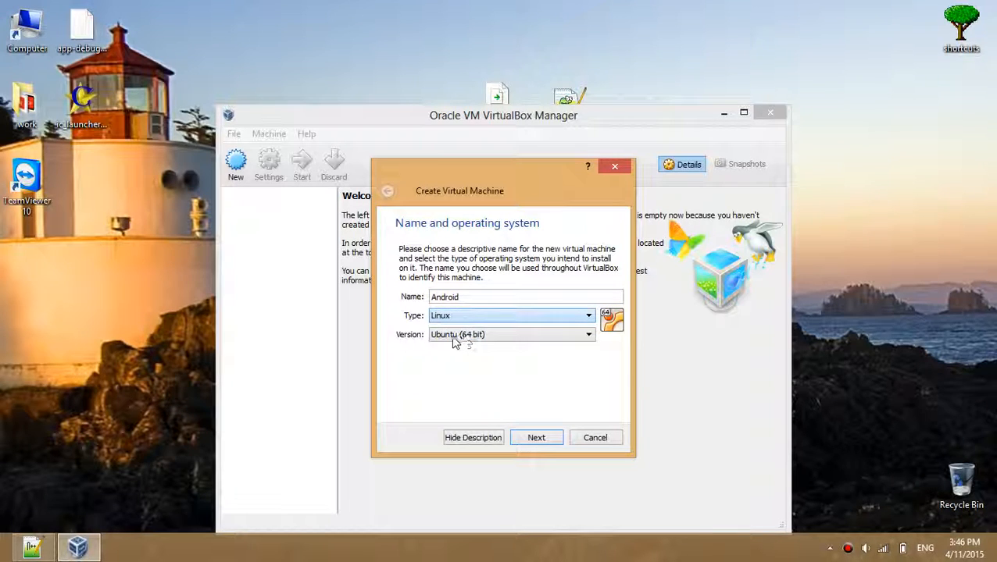
click(455, 336)
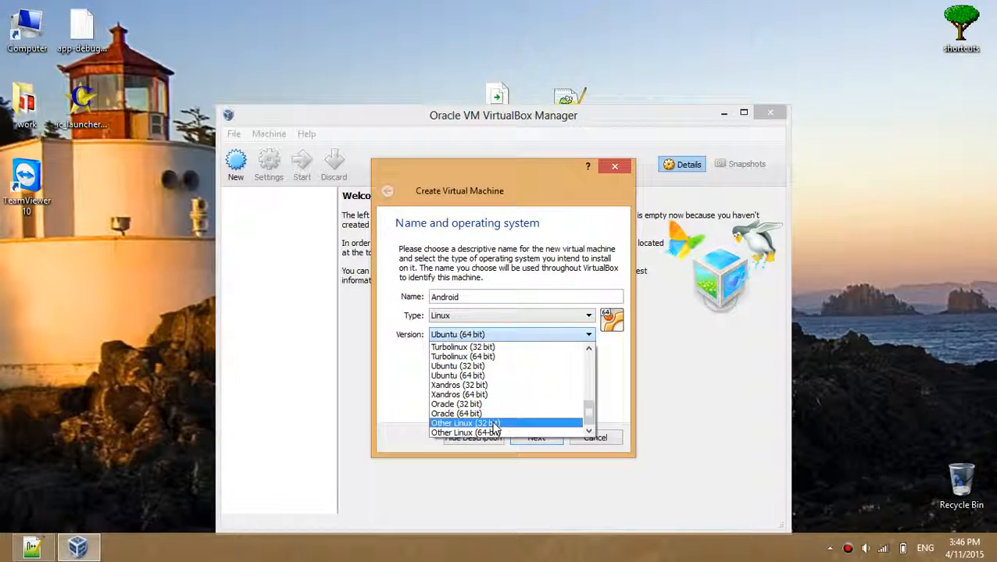
click(495, 426)
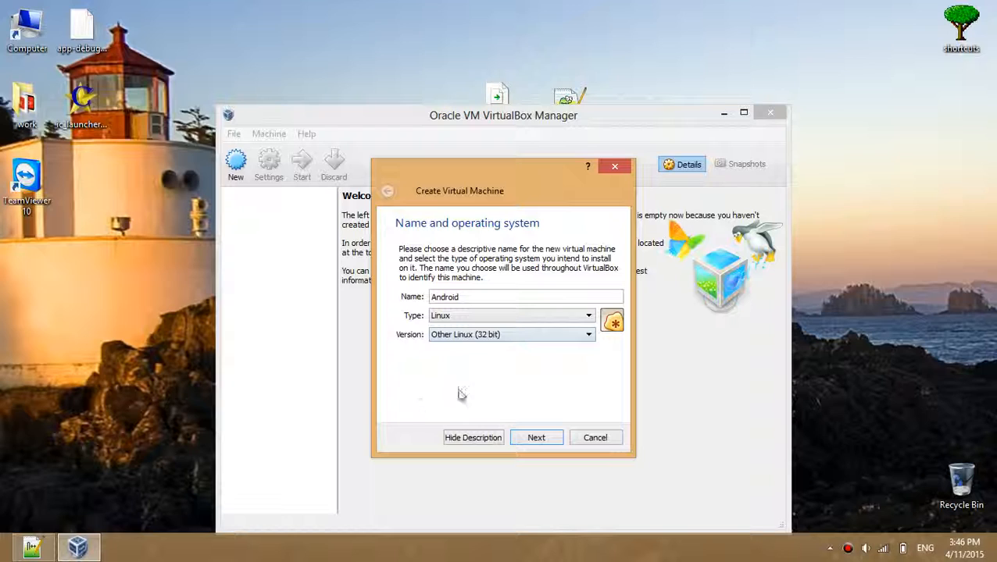
click(536, 440)
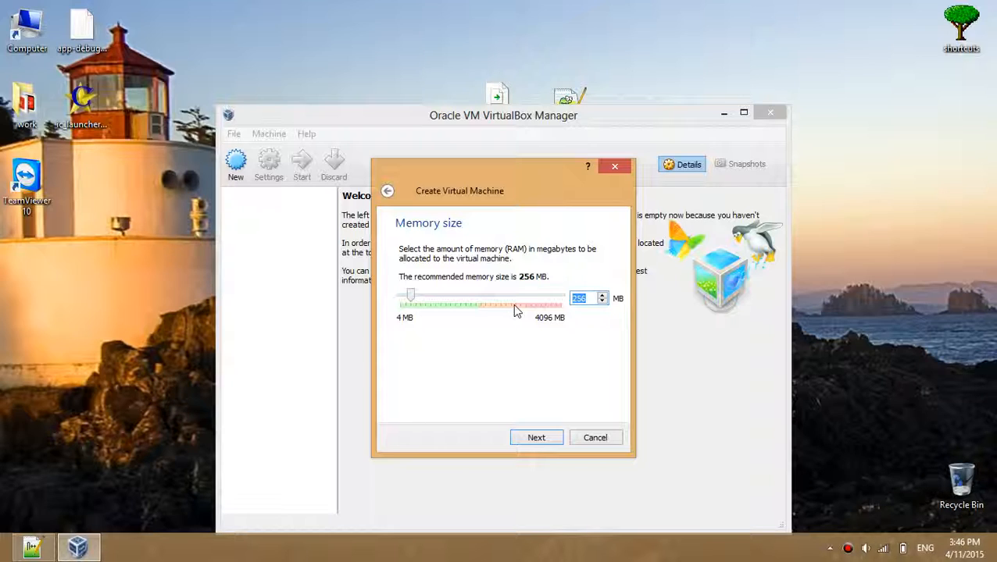
- Set the virtual machine's memory size to 1024 MB and choose to create a virtual hard drive now
text(1024)
click(535, 438)
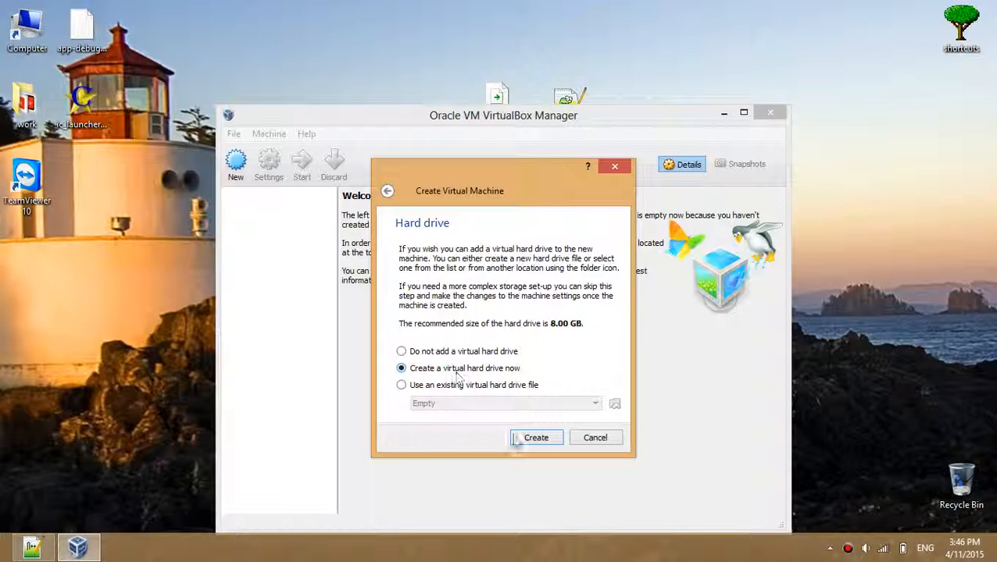
click(527, 439)
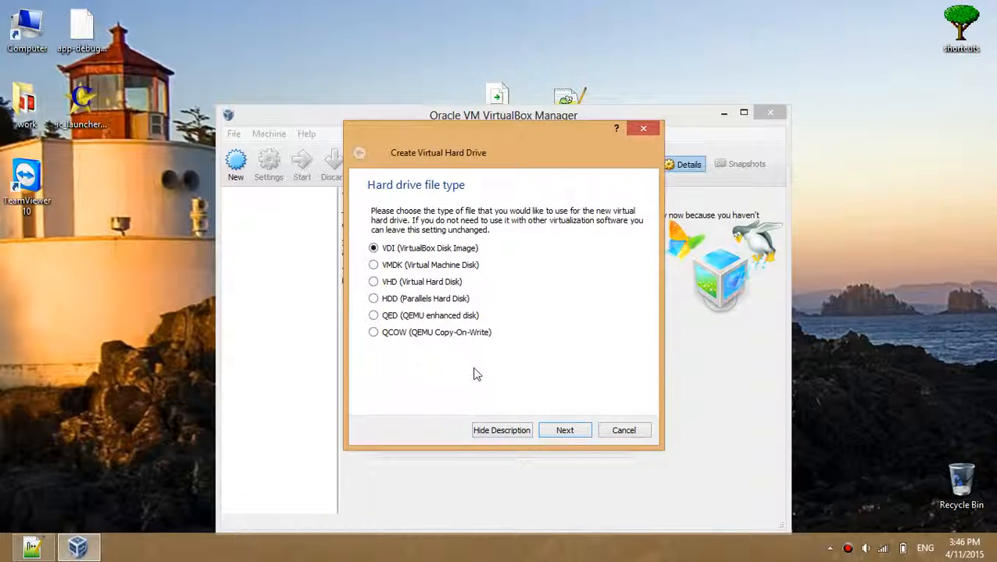
- Create the Android virtual hard drive as a dynamically allocated VDI with a size of 16.00 GB
click(569, 429)
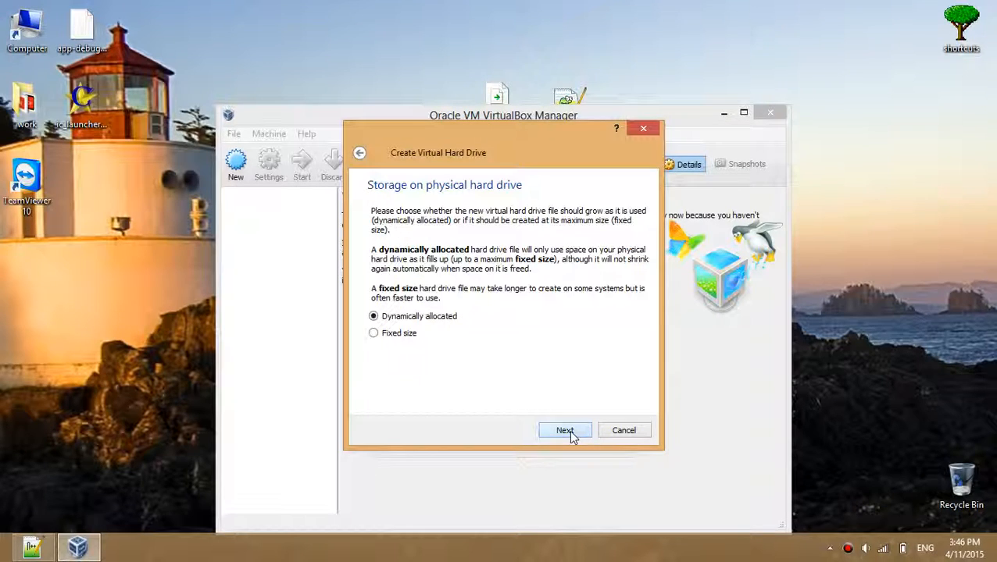
click(569, 429)
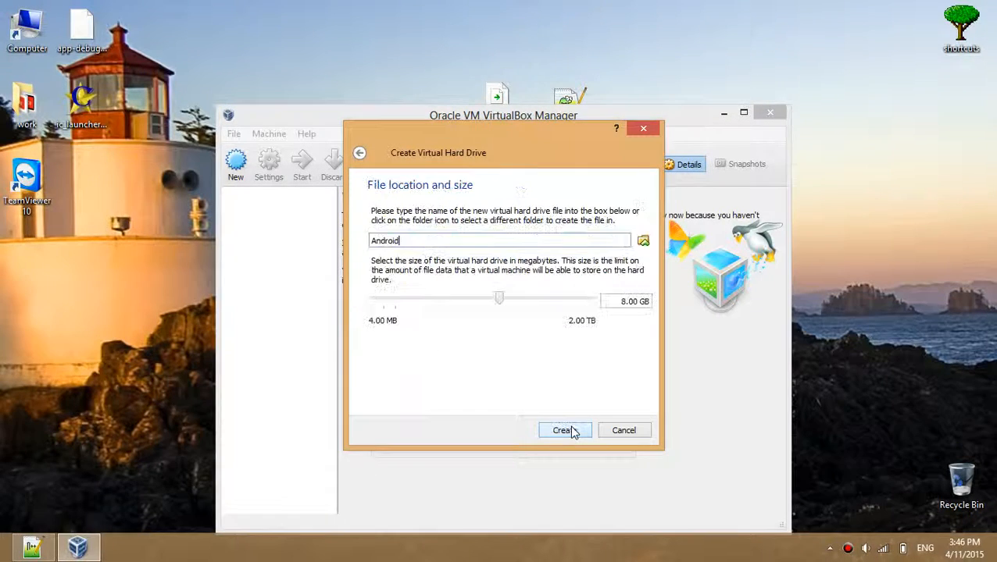
click(622, 302)
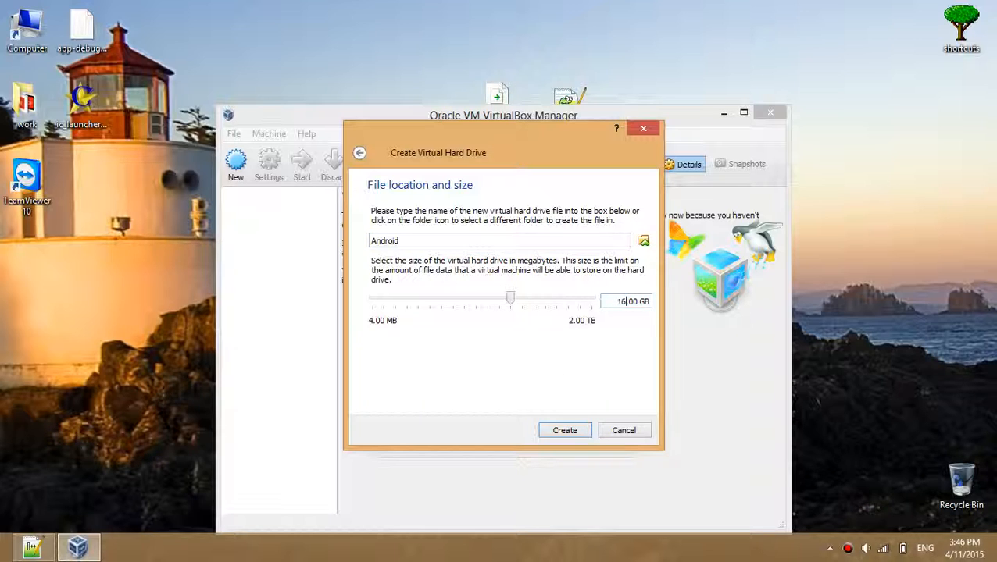
click(564, 429)
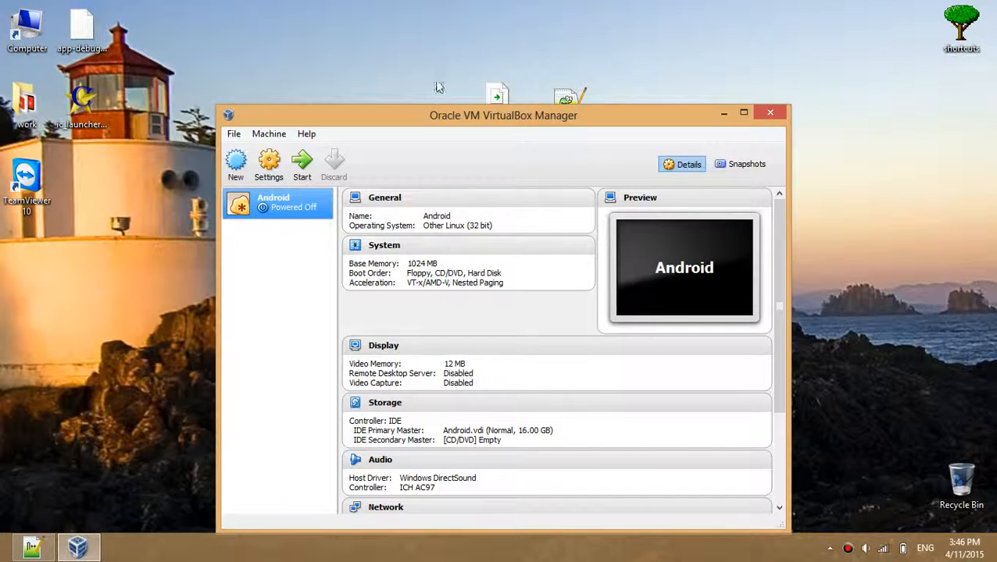
- Enable PAE/NX in the processor settings of the Android virtual machine and save the settings
drag(437, 117, 415, 102)
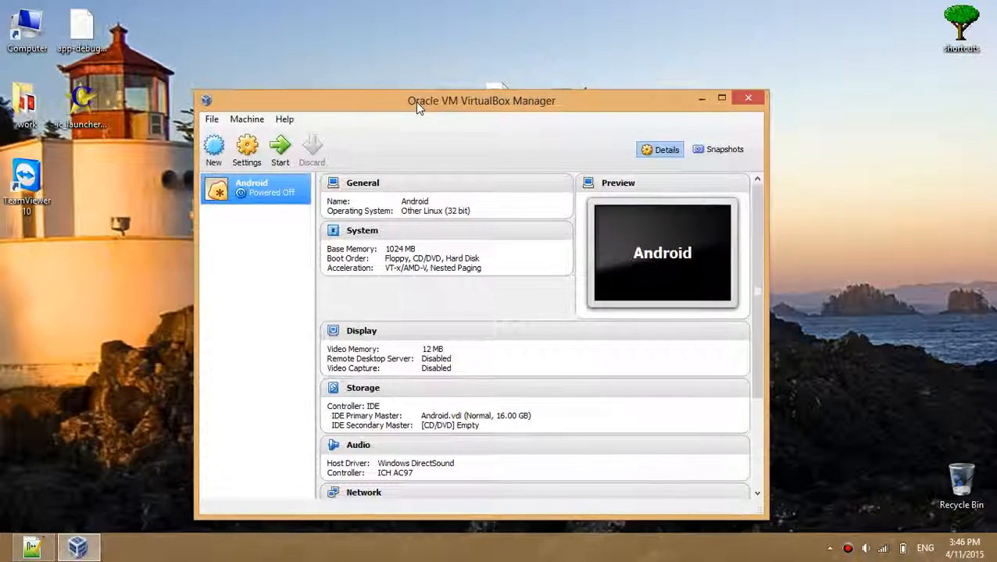
click(253, 156)
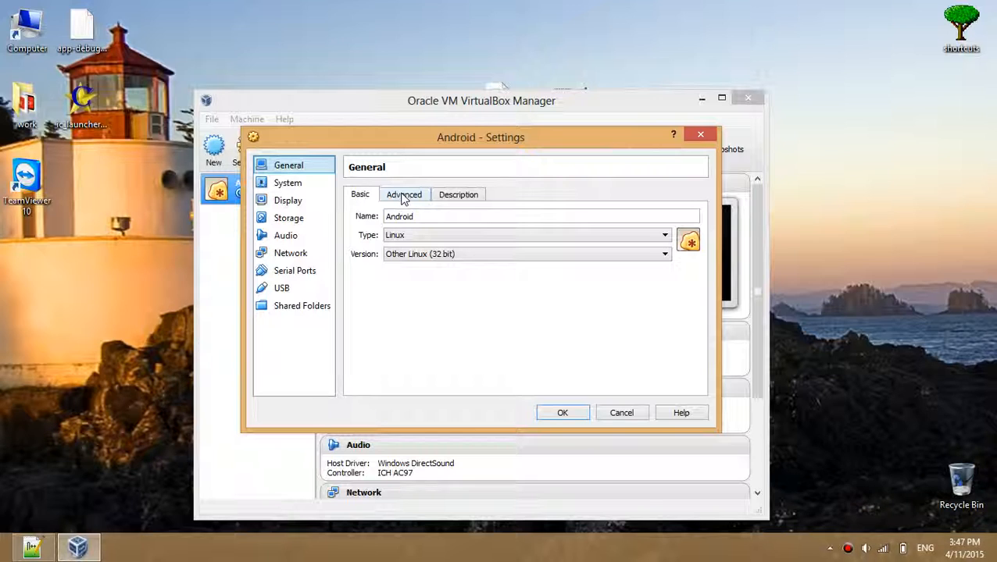
click(403, 195)
click(316, 184)
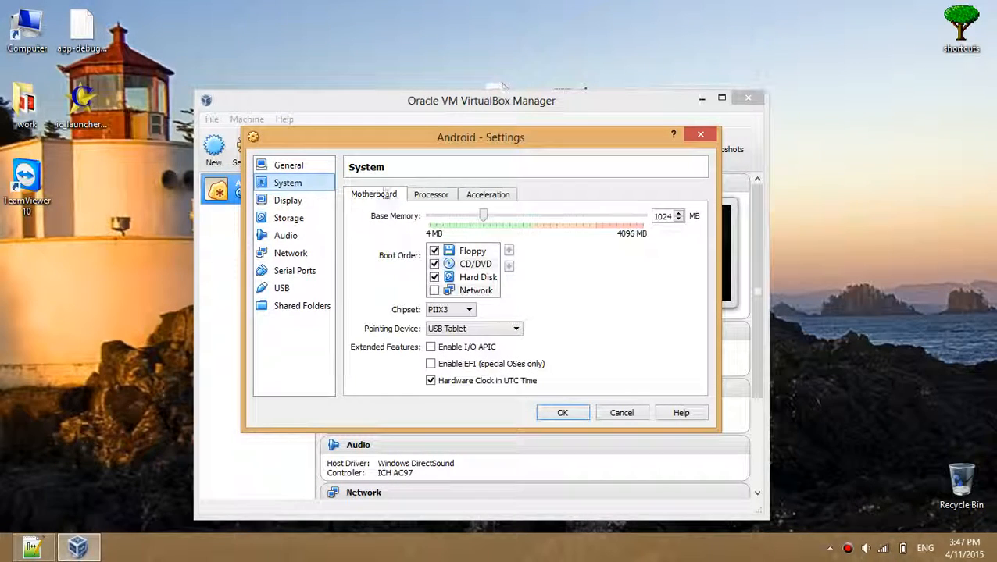
click(431, 195)
click(431, 283)
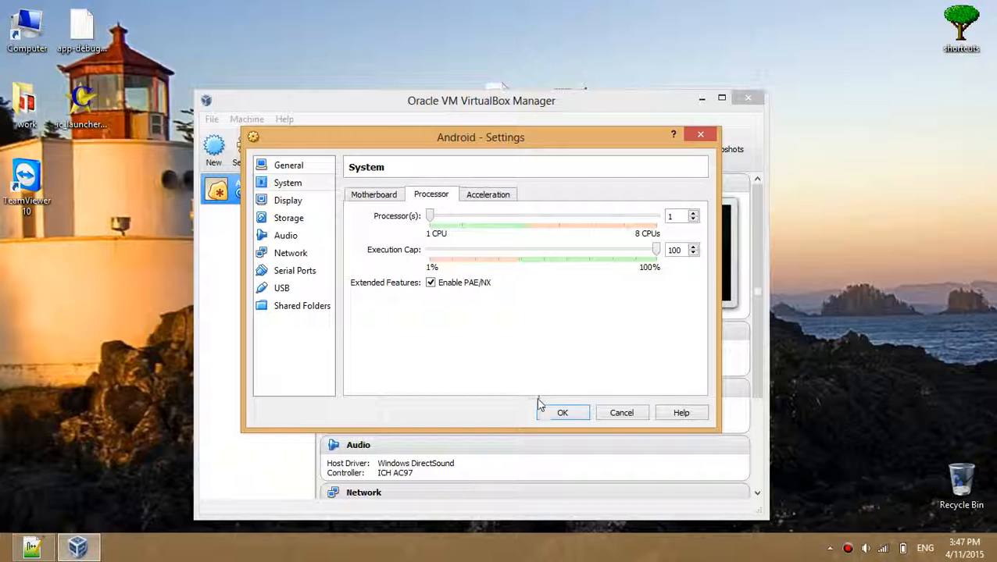
click(560, 411)
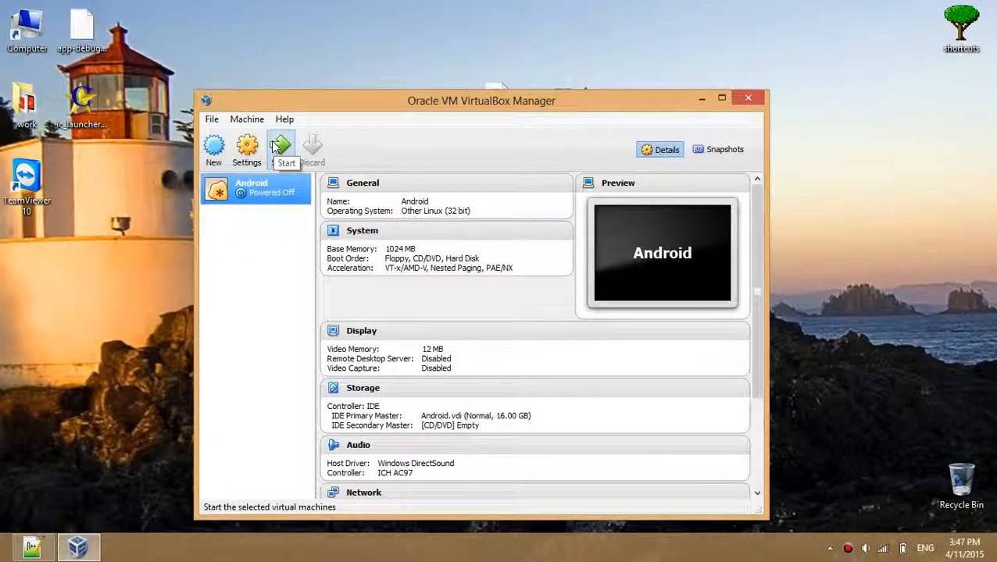
- Start the Android virtual machine and bring its start-up disk selection to the front
drag(340, 105, 405, 176)
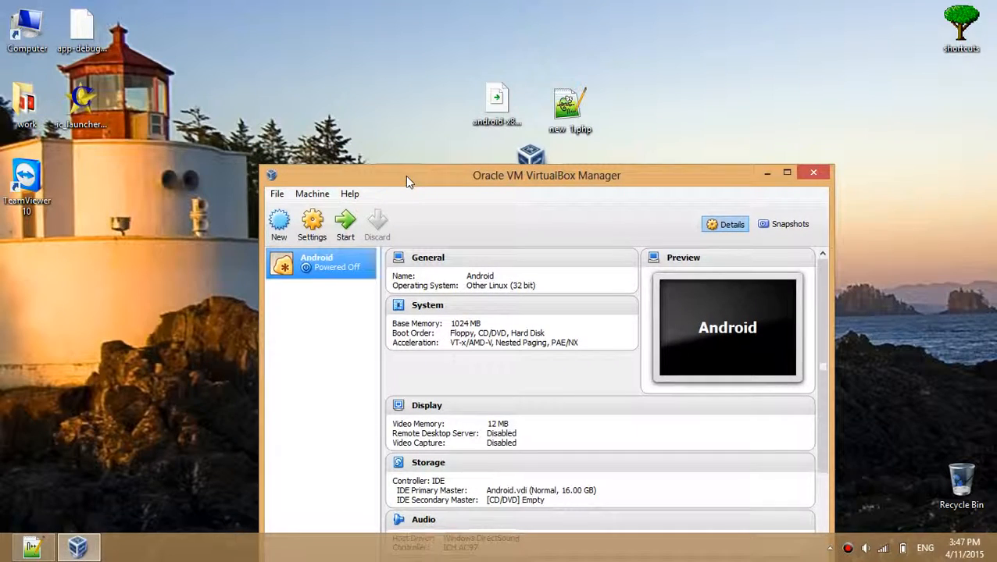
click(348, 225)
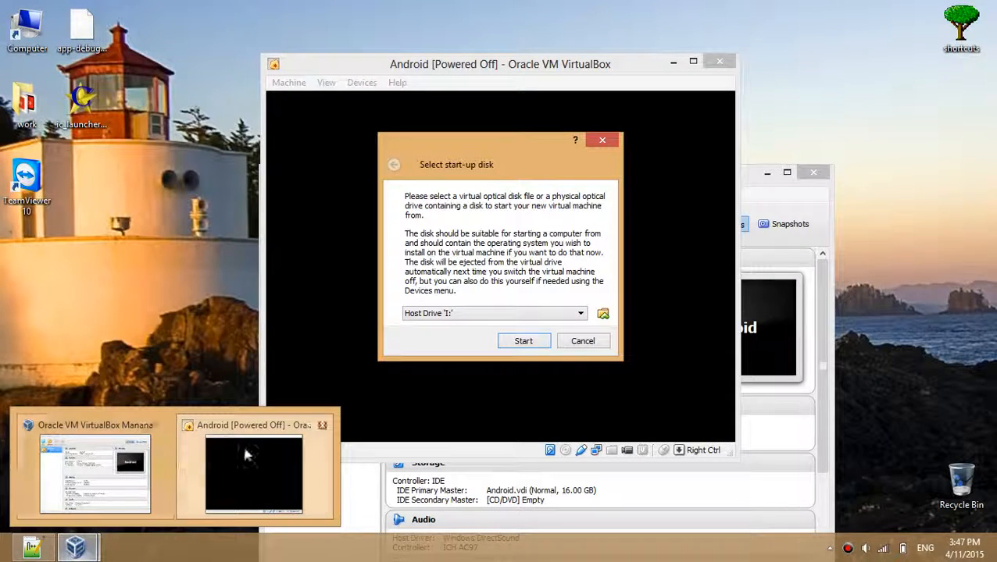
click(823, 344)
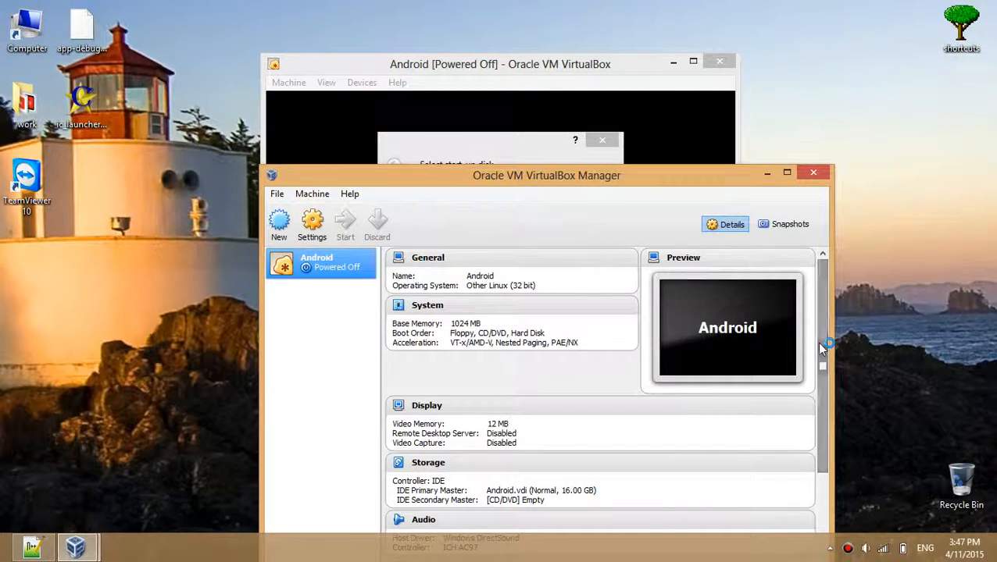
click(483, 64)
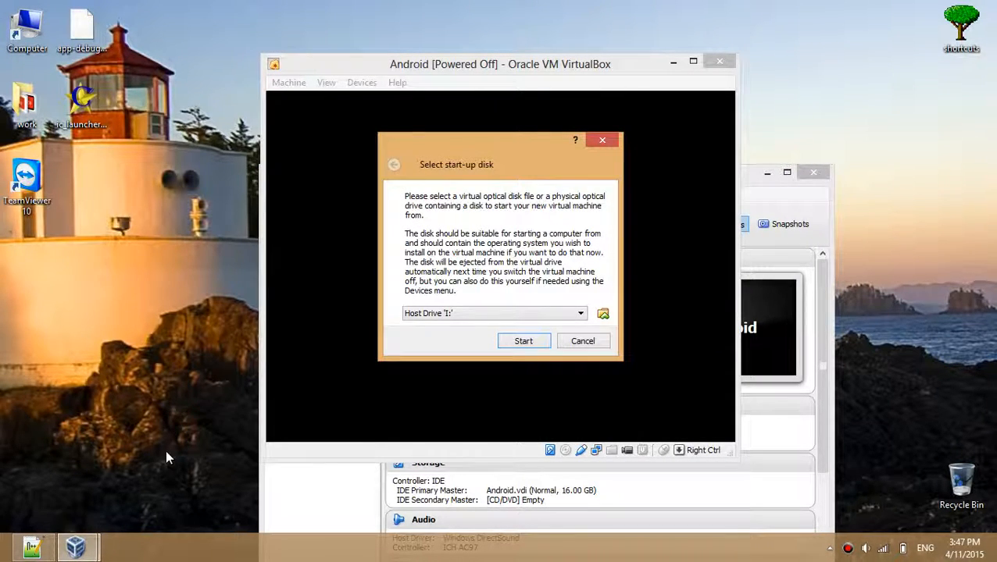
- Switch to Notepad++, open the SourceForge android-x86 files link in the browser, close the Speed Dial tab, and view the release list
click(32, 548)
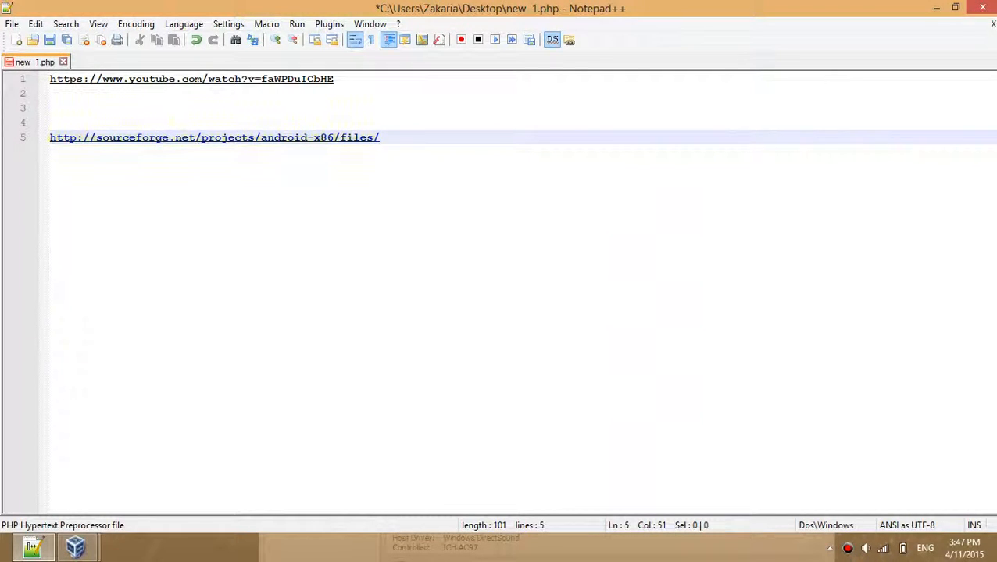
double_click(160, 144)
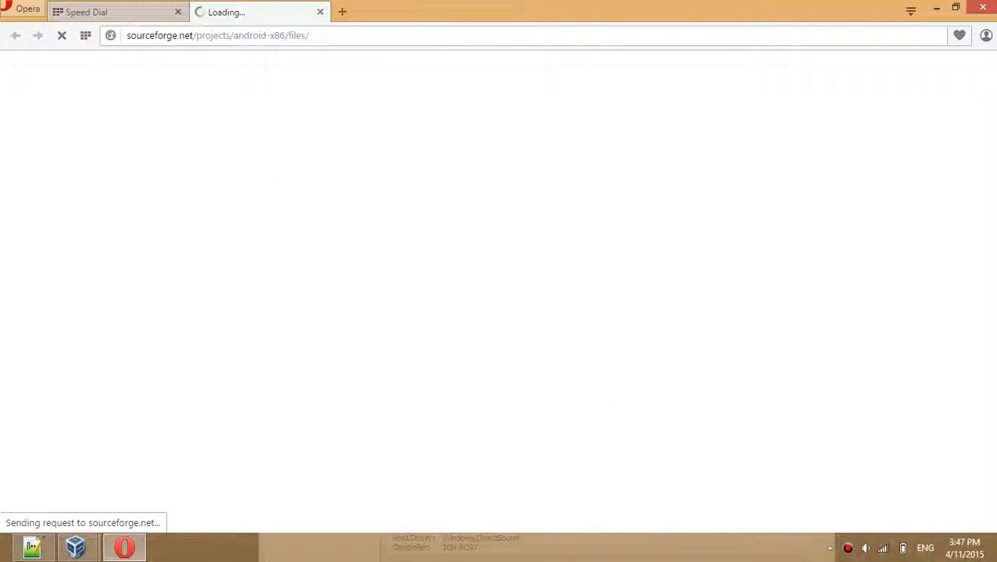
click(174, 13)
click(177, 12)
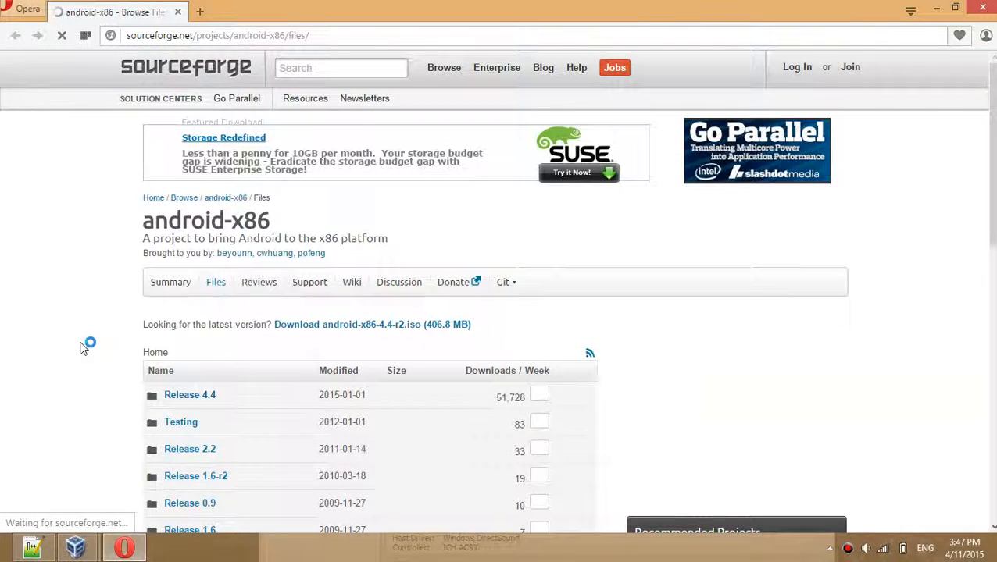
scroll(102, 328, down, 3)
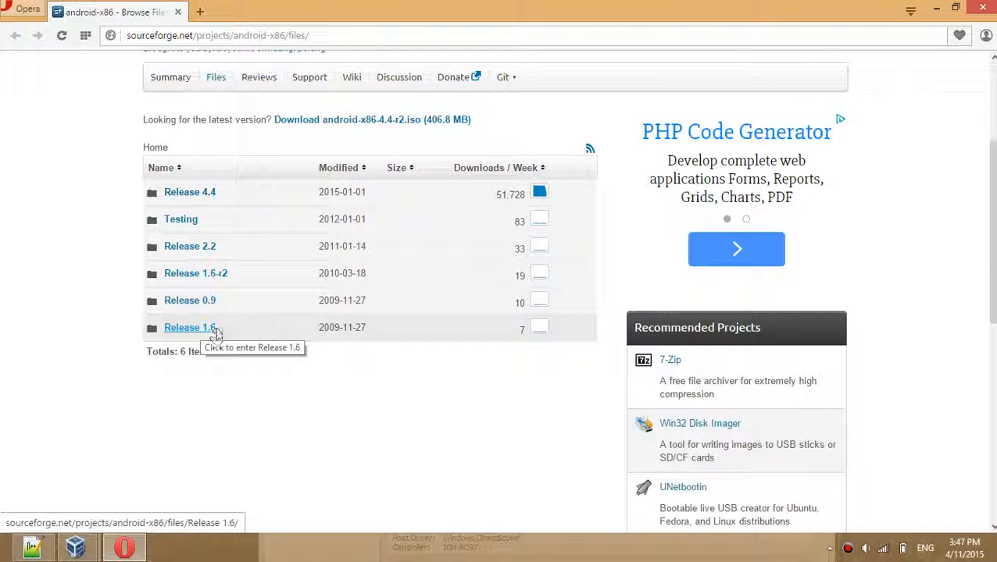
- Start downloading android-x86-4.4-r2.iso from the Release 4.4 folder on SourceForge and pause the download
click(188, 198)
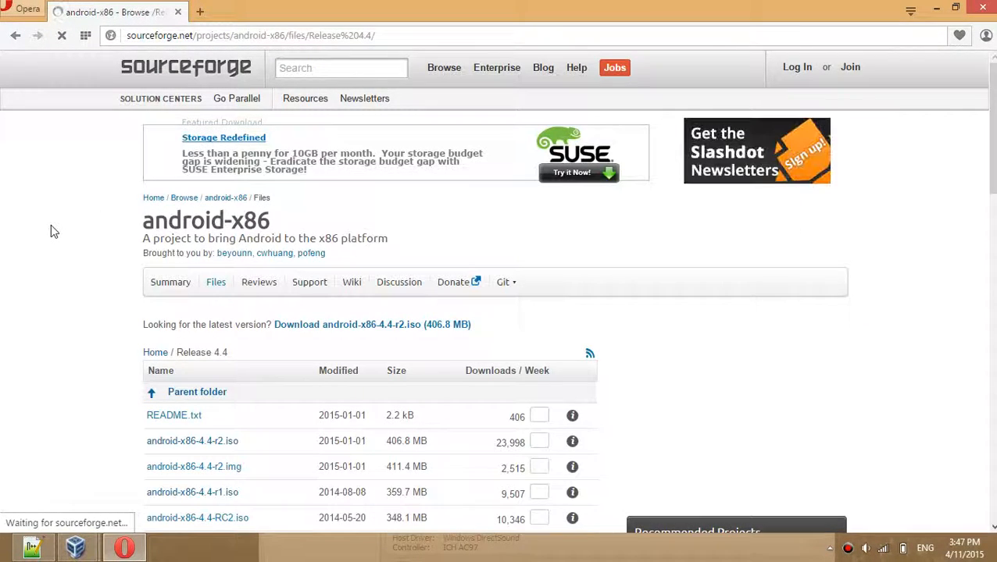
scroll(51, 226, down, 2)
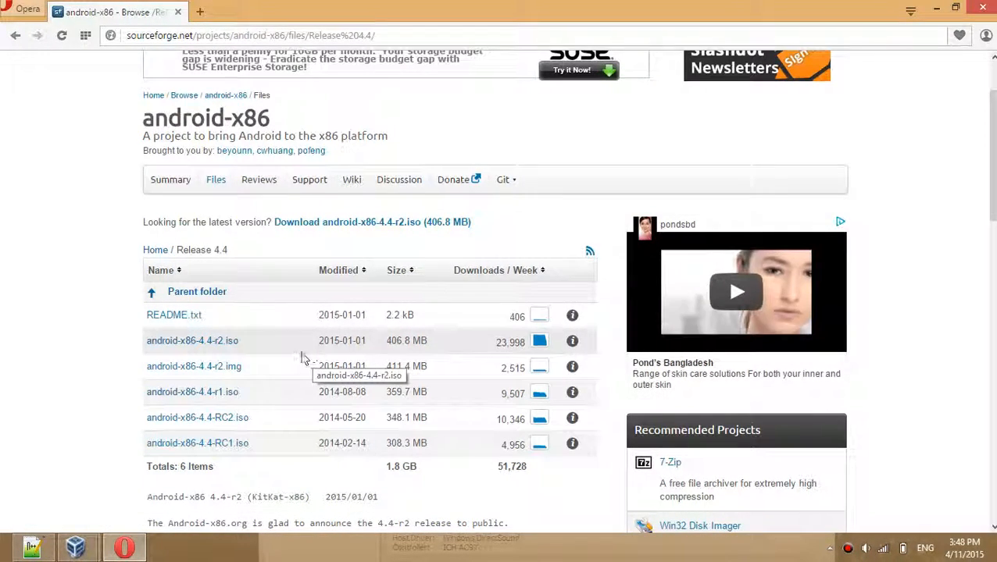
click(229, 351)
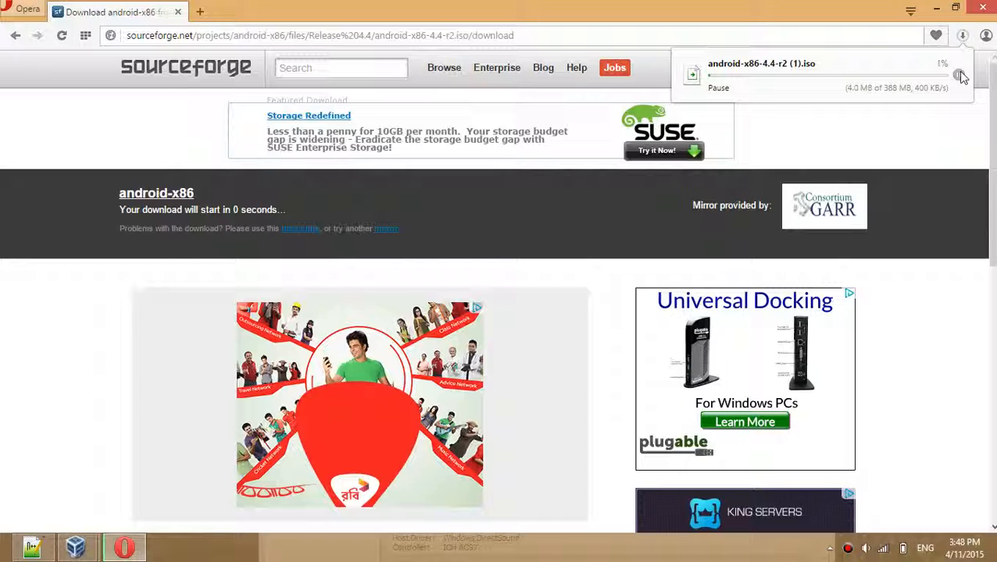
click(959, 75)
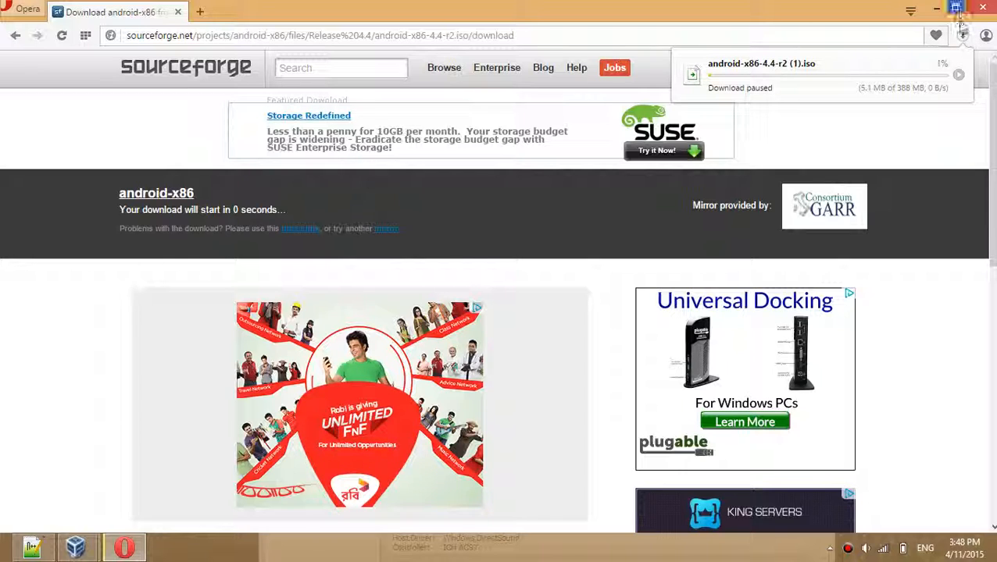
- Close the browser and Notepad++ and return to the virtual machine's start-up disk selection
click(992, 7)
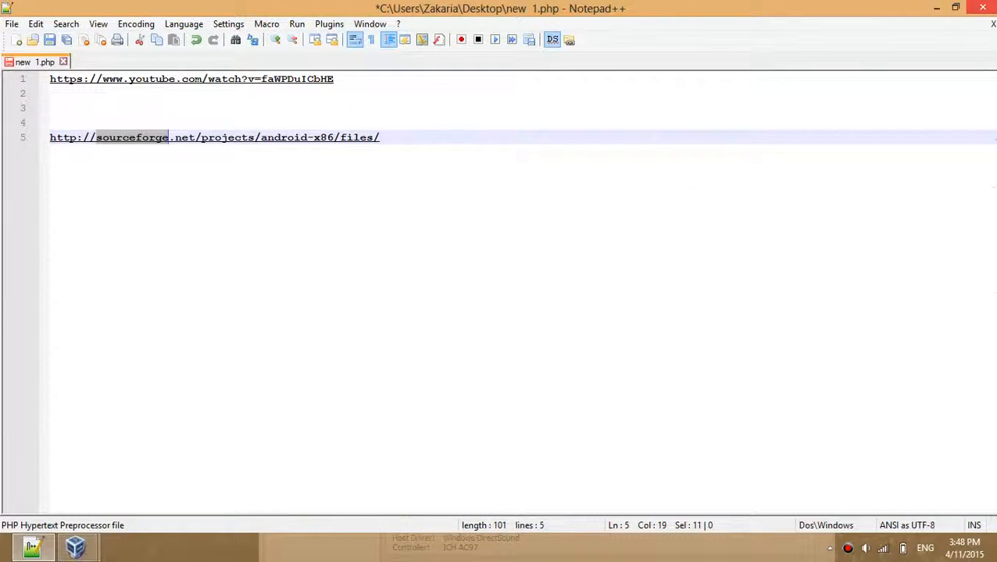
click(983, 7)
click(516, 327)
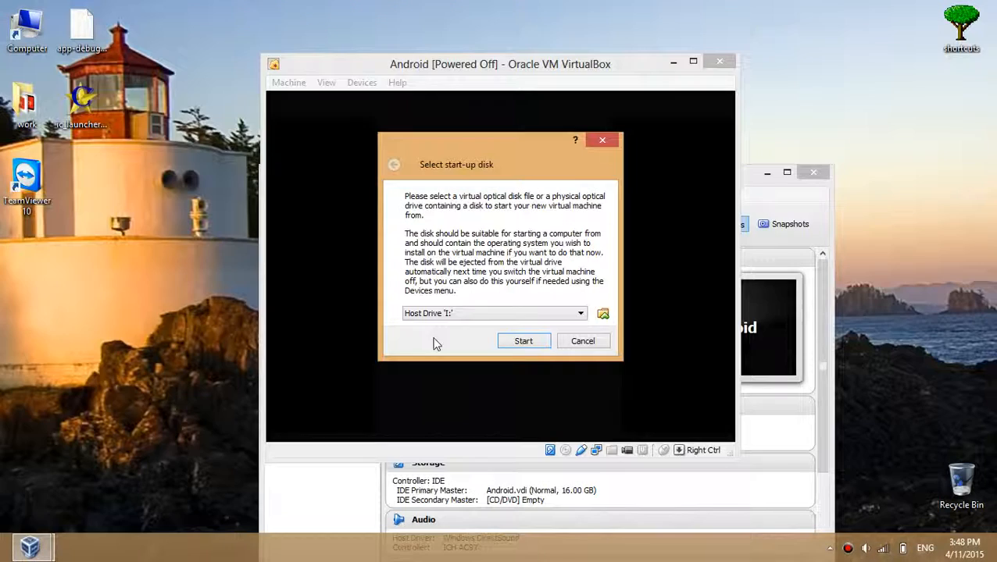
- Choose android-x86-4.4-r2.iso from the Desktop as the start-up disk and start the Android virtual machine
click(604, 314)
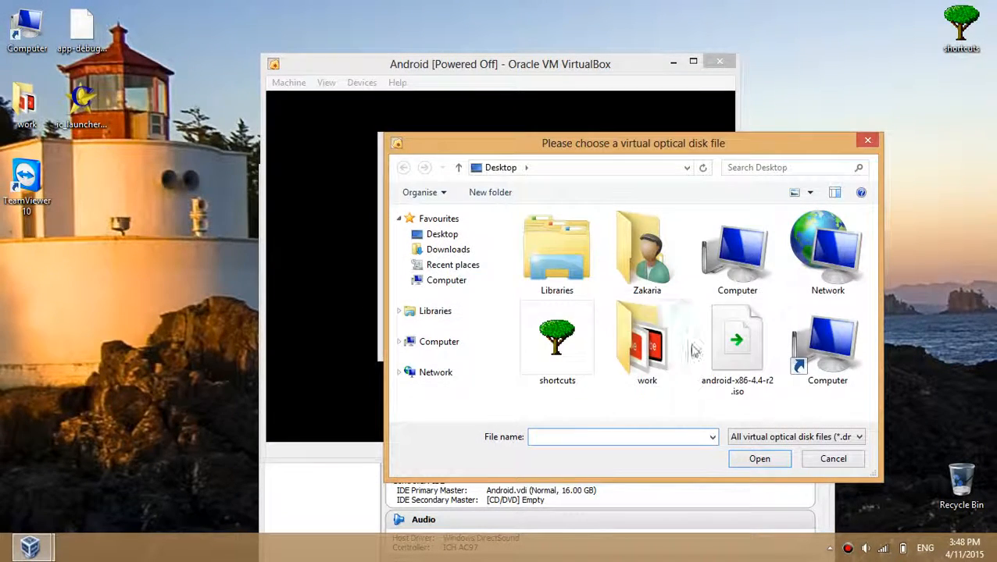
click(739, 344)
double_click(745, 339)
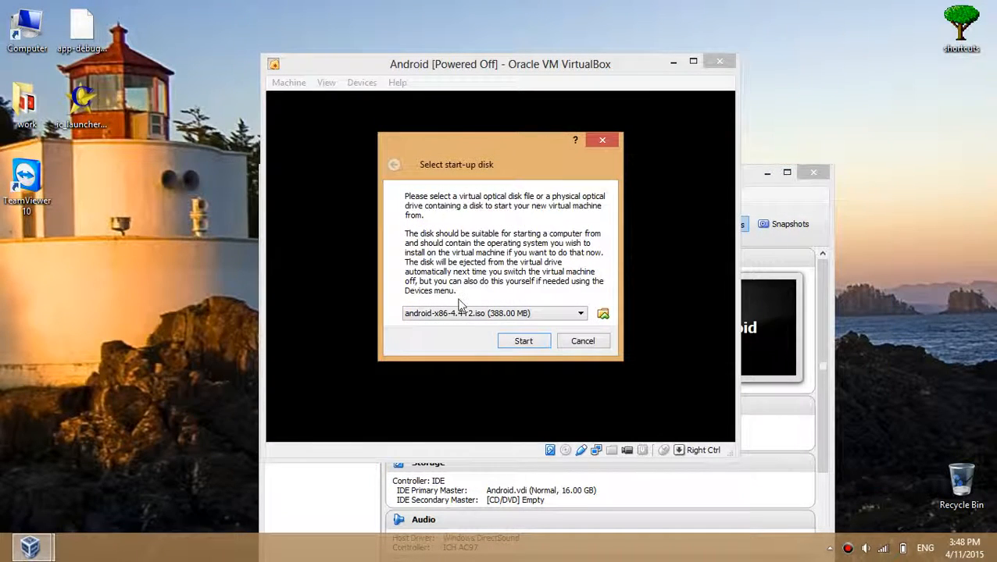
click(519, 341)
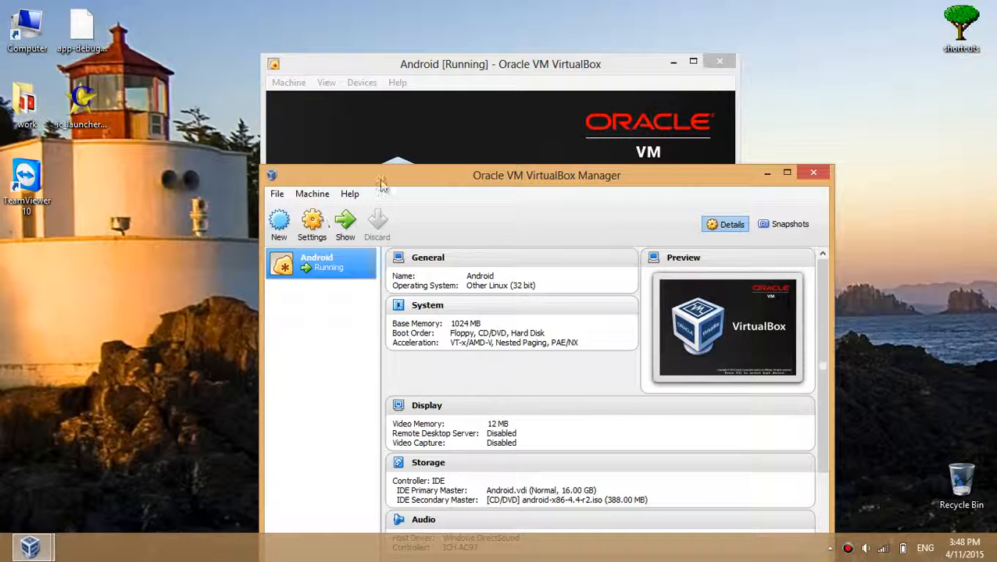
- Boot the Android machine into "Installation - Install Android-x86 to harddisk" and open Create/Modify partitions
click(373, 72)
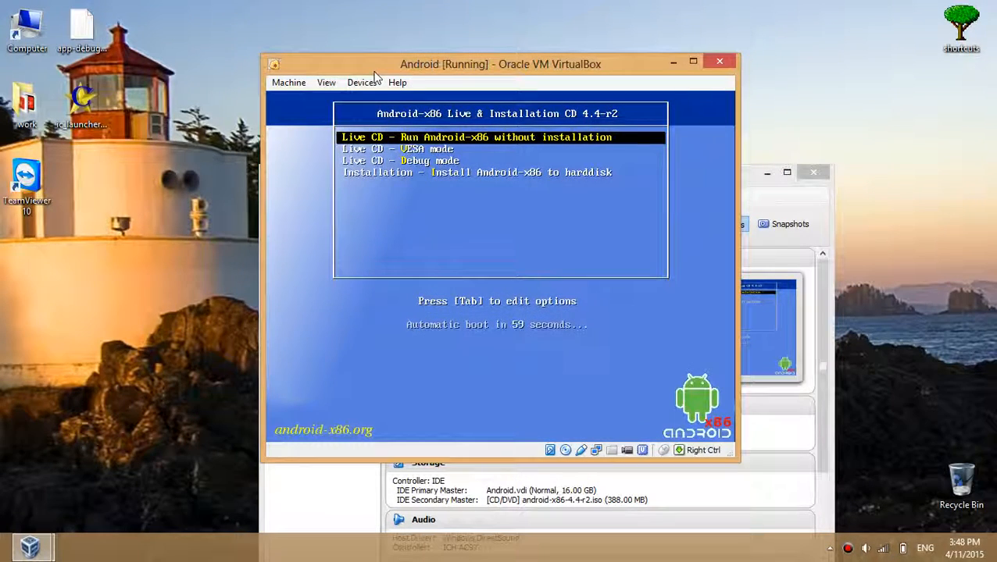
key(Down)
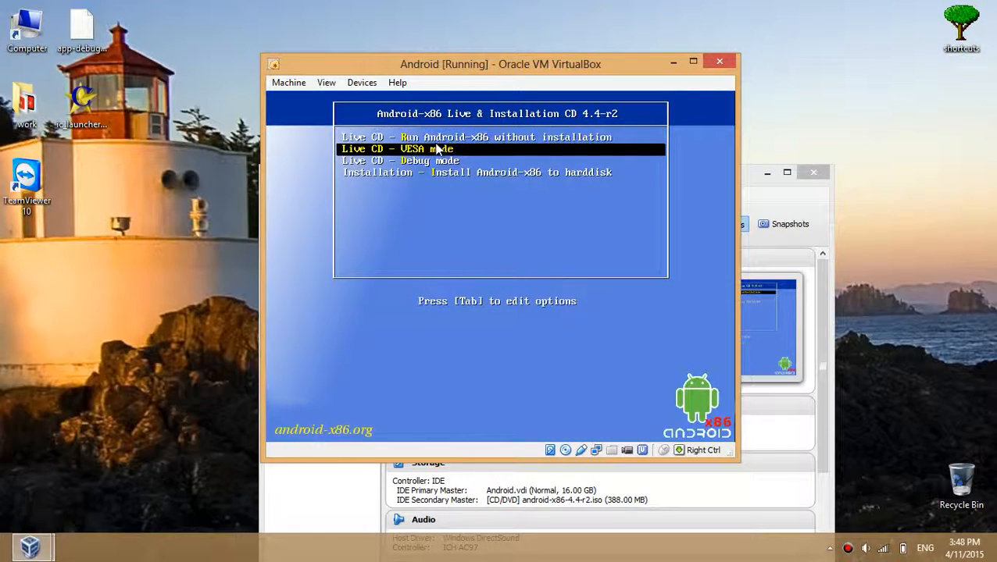
key(Up)
key(Down)
key(Up)
key(Down)
key(Up)
key(Down)
key(Down)
key(Down)
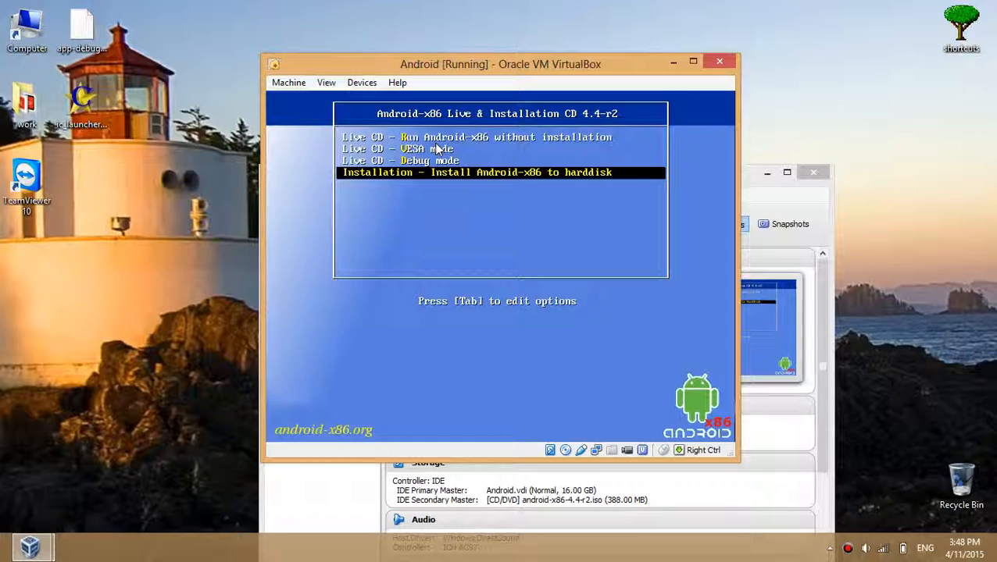
key(Return)
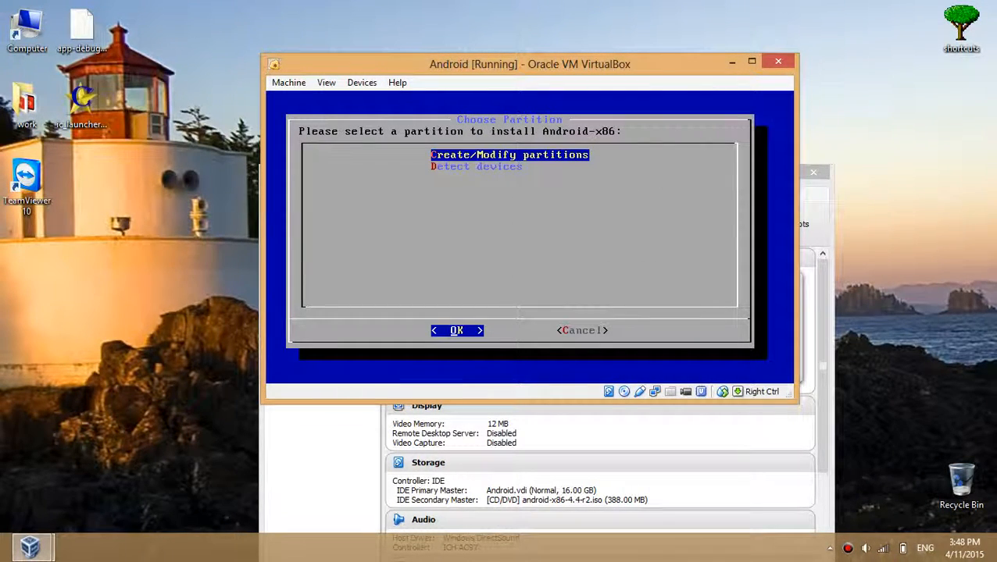
key(Return)
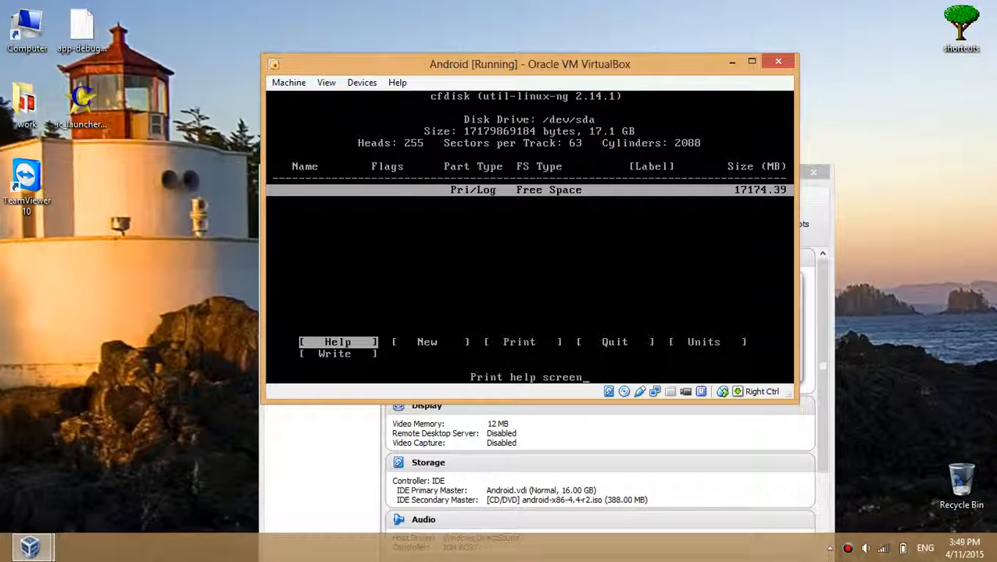
key(Right)
key(Return)
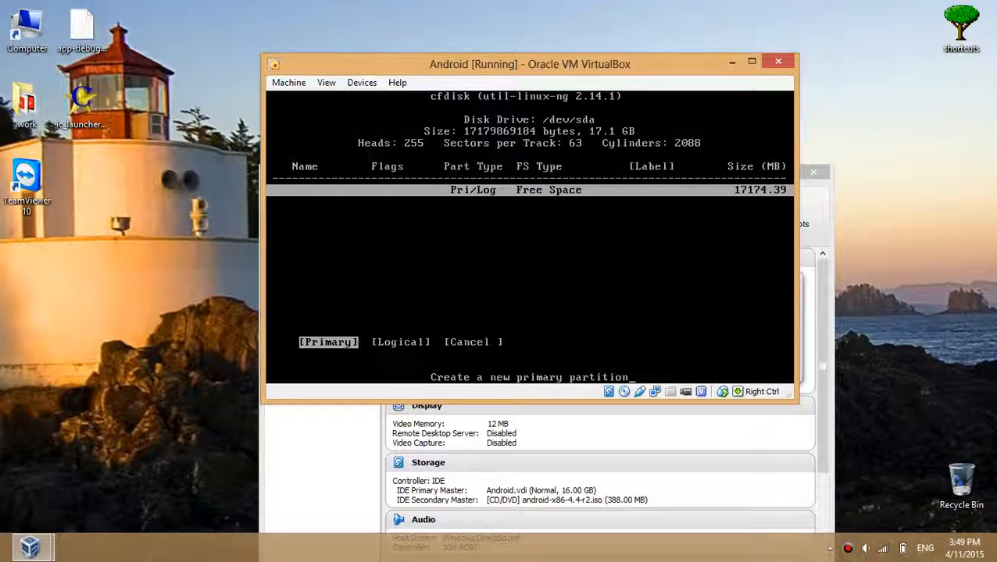
key(Return)
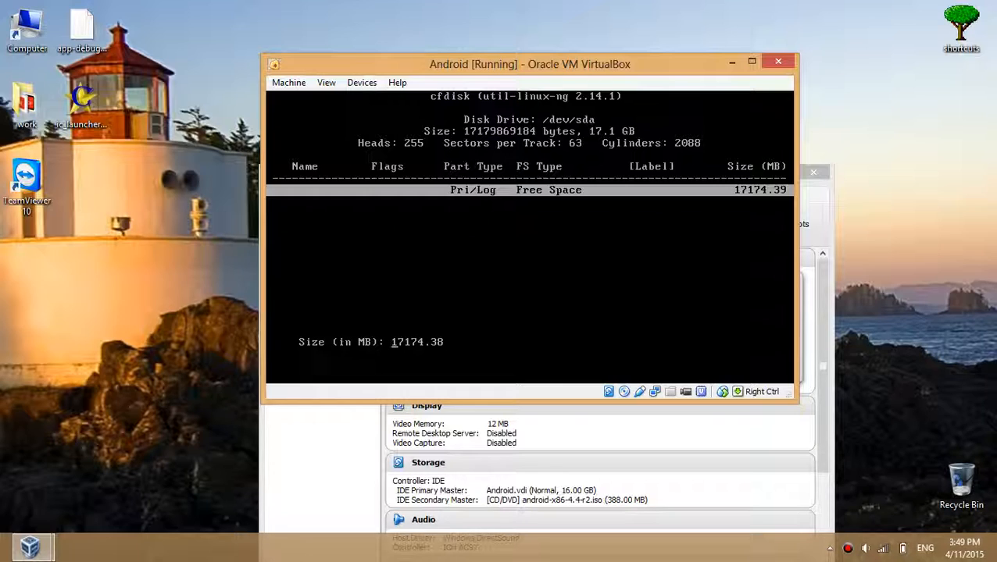
key(Return)
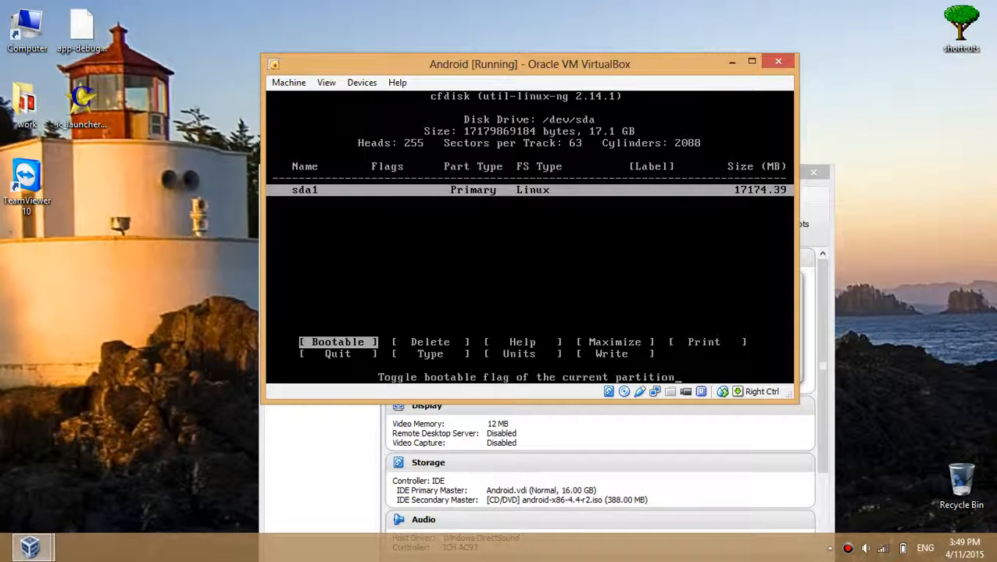
key(Return)
key(Right)
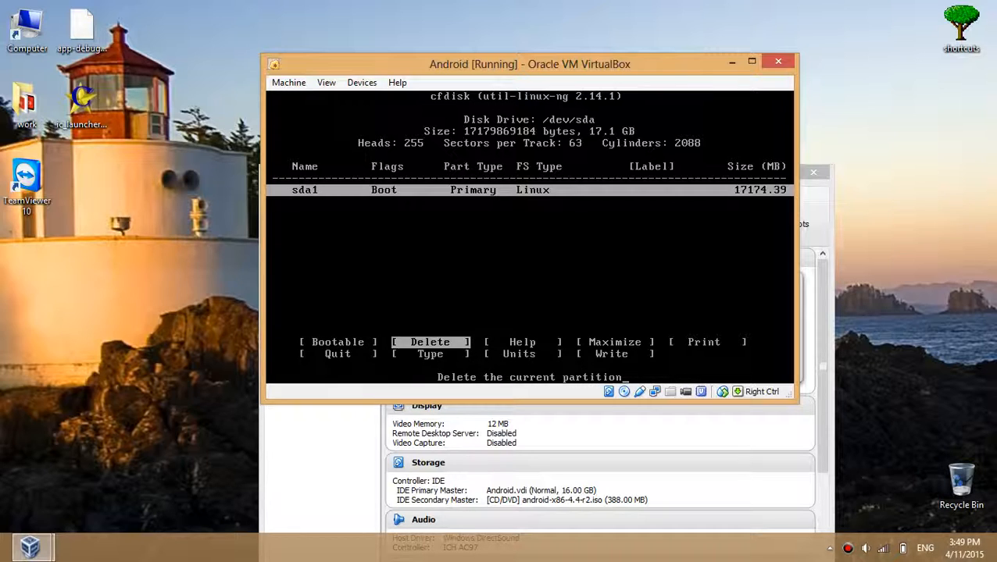
key(Right)
key(Right)
key(Right)
key(Right)
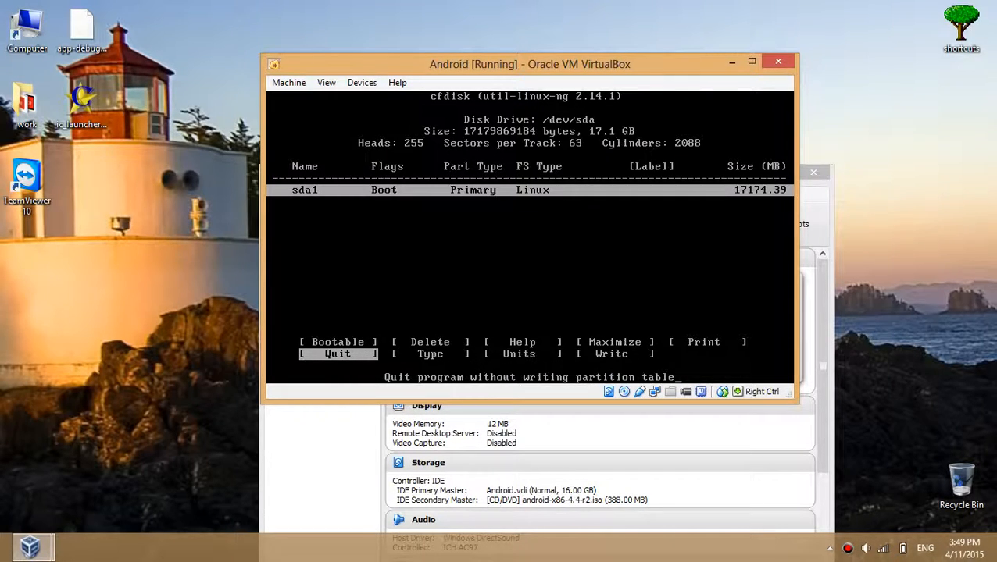
key(Return)
key(Return)
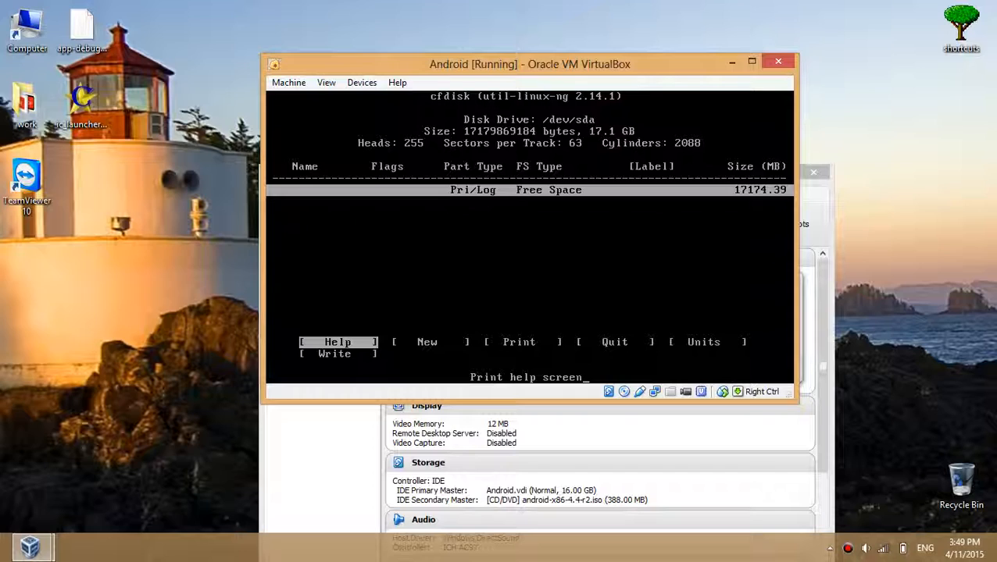
key(Return)
key(Return)
key(Return)
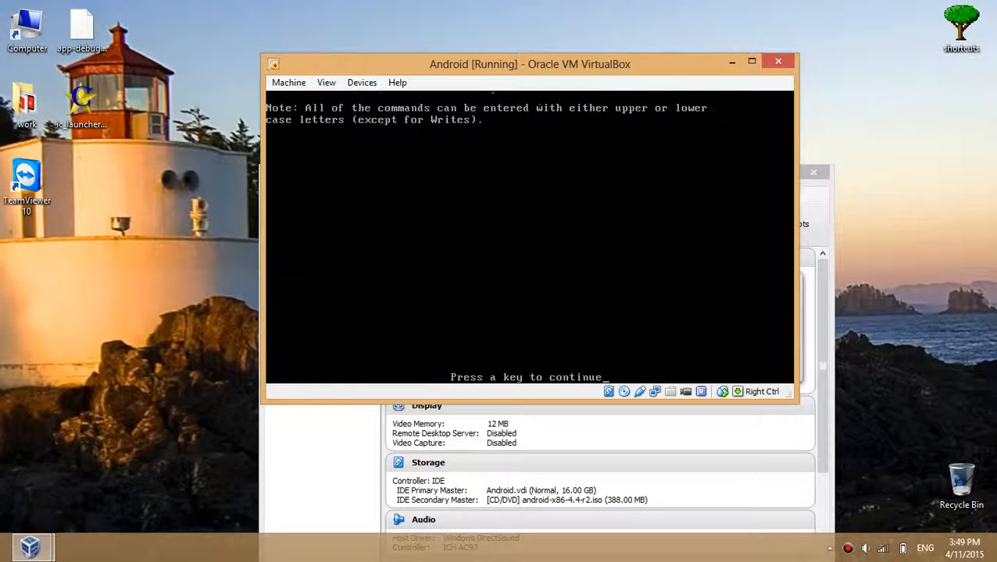
key(Return)
- Create a new primary partition using the disk's full offered size in cfdisk
key(Right)
key(Return)
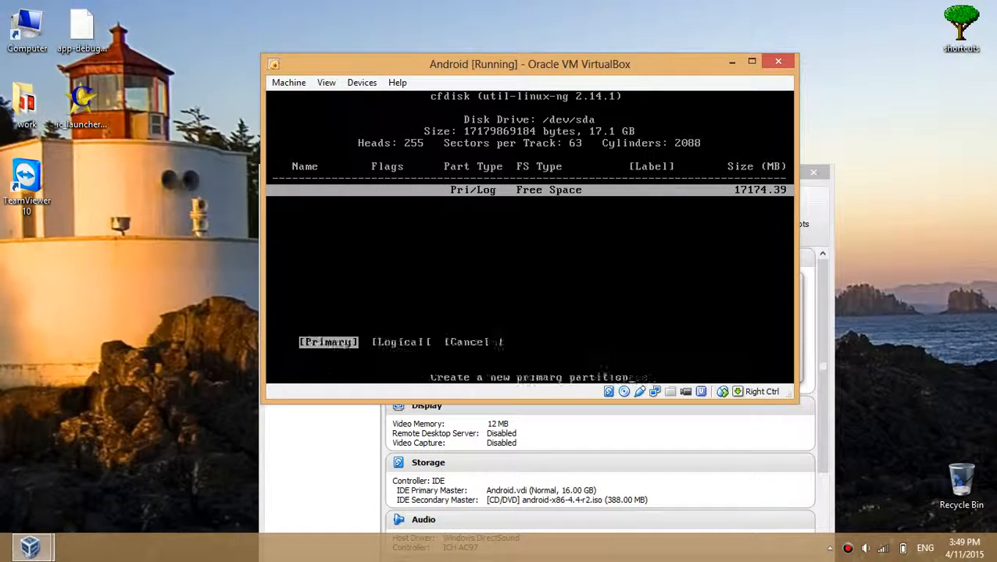
key(Return)
key(Return)
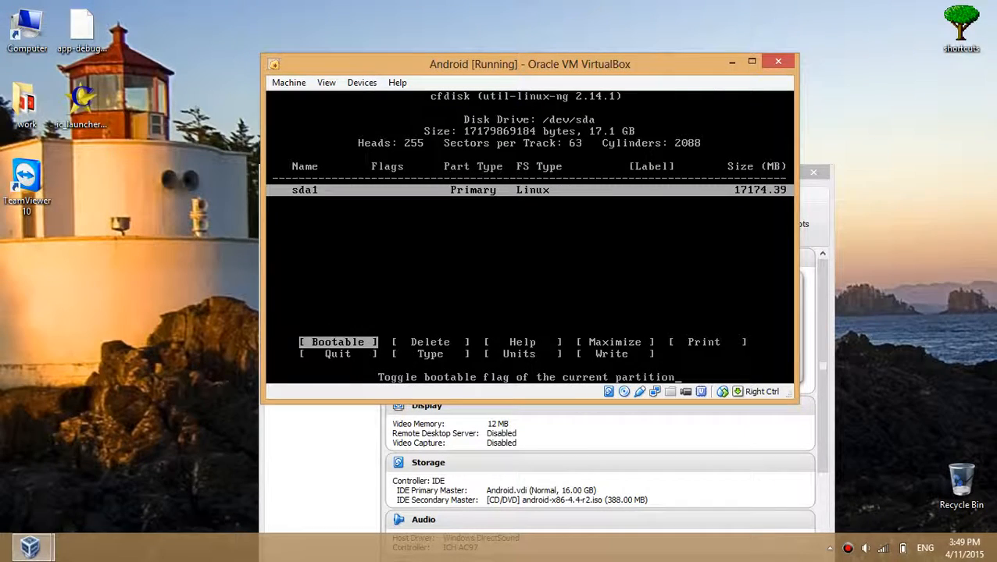
- Write the partition table to the disk, answering yes to the confirmation
key(Right)
key(Right)
key(Right)
key(Down)
key(Right)
key(Right)
key(Right)
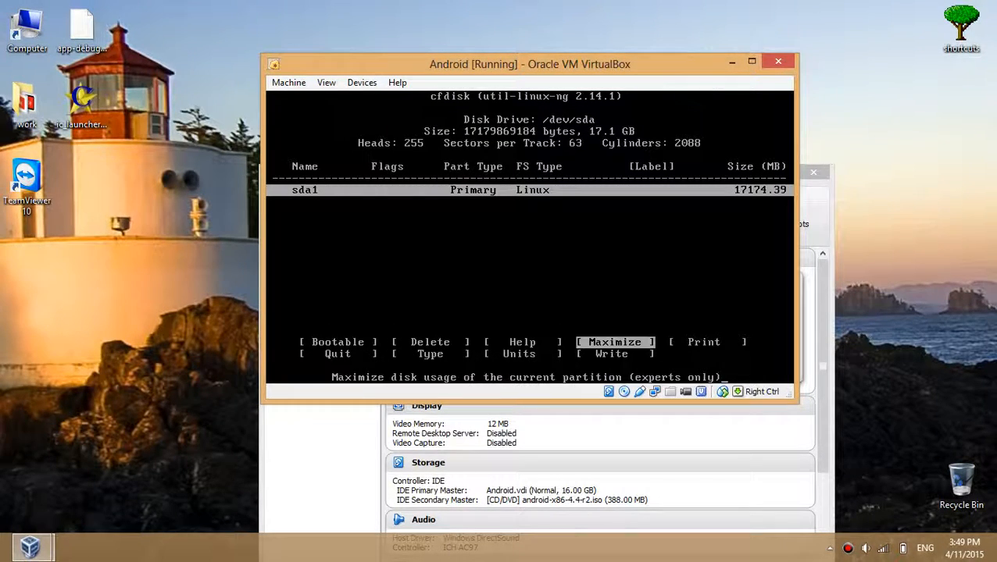
key(Right)
key(Right)
key(Right)
key(Right)
key(Right)
key(Return)
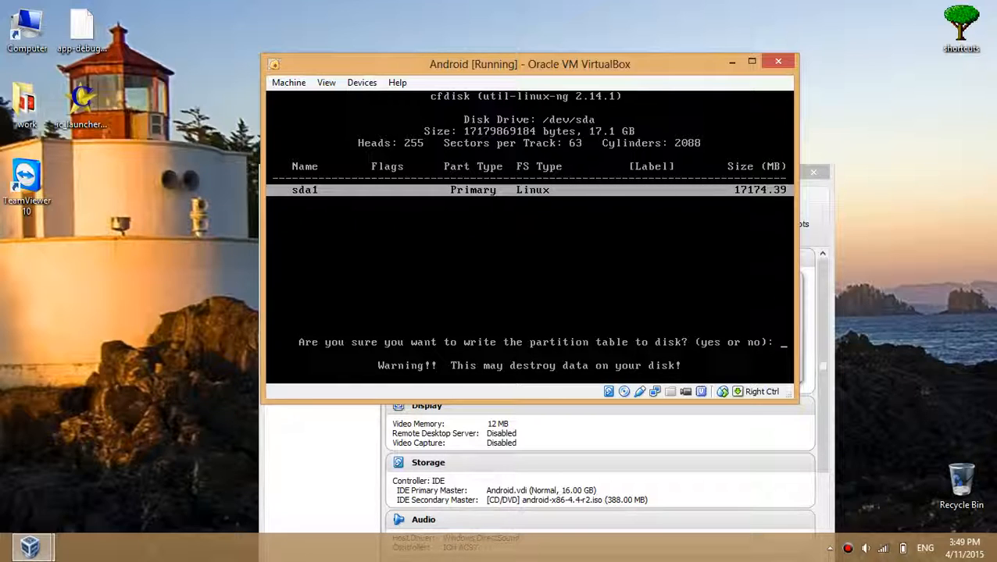
text(yes)
key(Return)
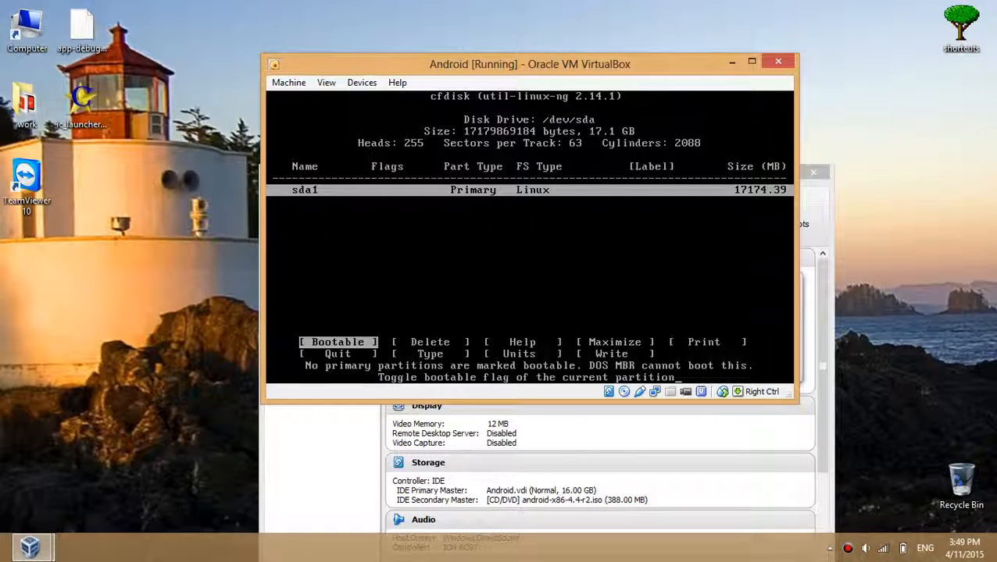
- Quit cfdisk and return to the installer's partition selection
key(Right)
key(Right)
key(Right)
key(Right)
key(Right)
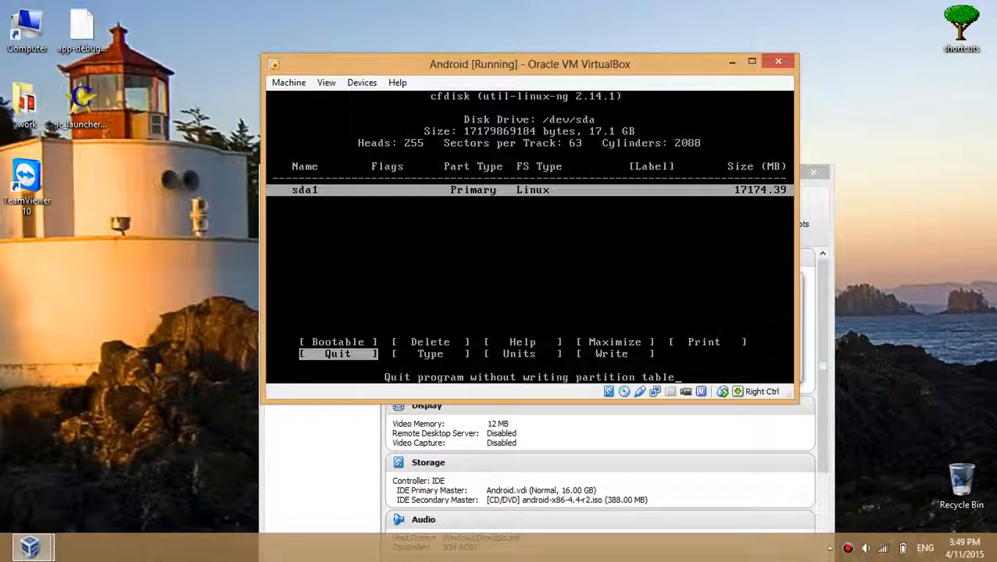
key(Return)
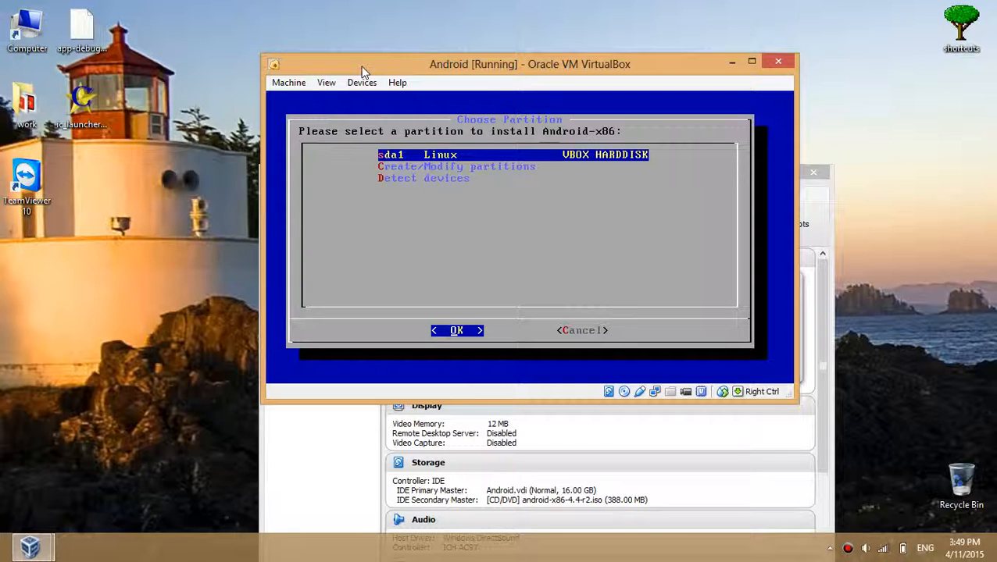
- Select sda1 as the installation partition and format it with the ntfs filesystem
key(Return)
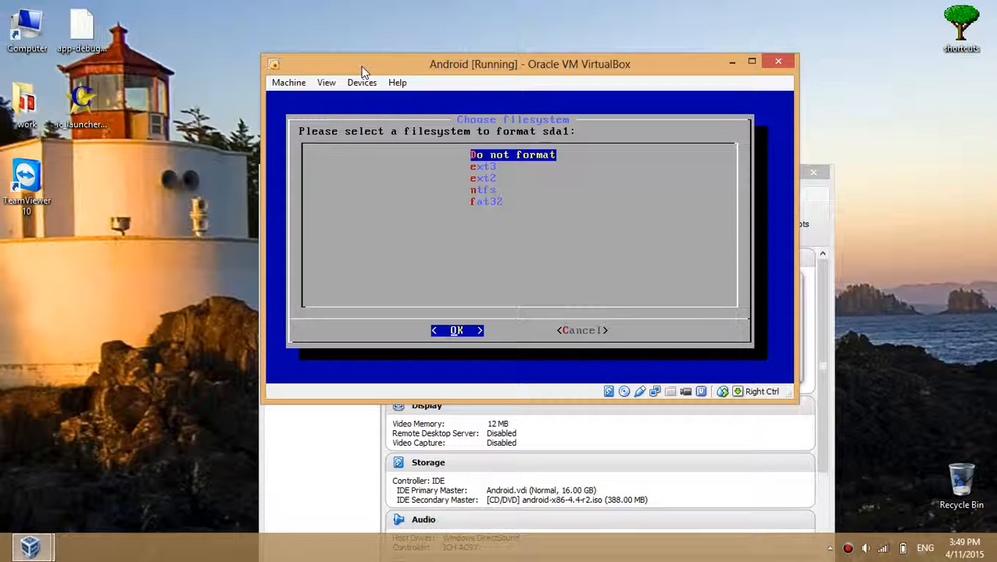
key(Down)
key(Down)
key(Down)
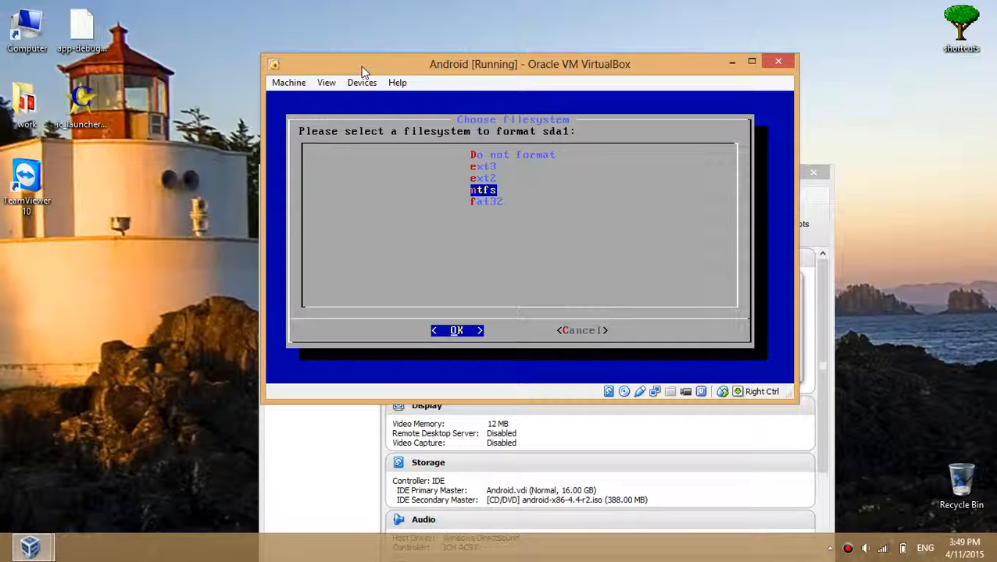
key(Return)
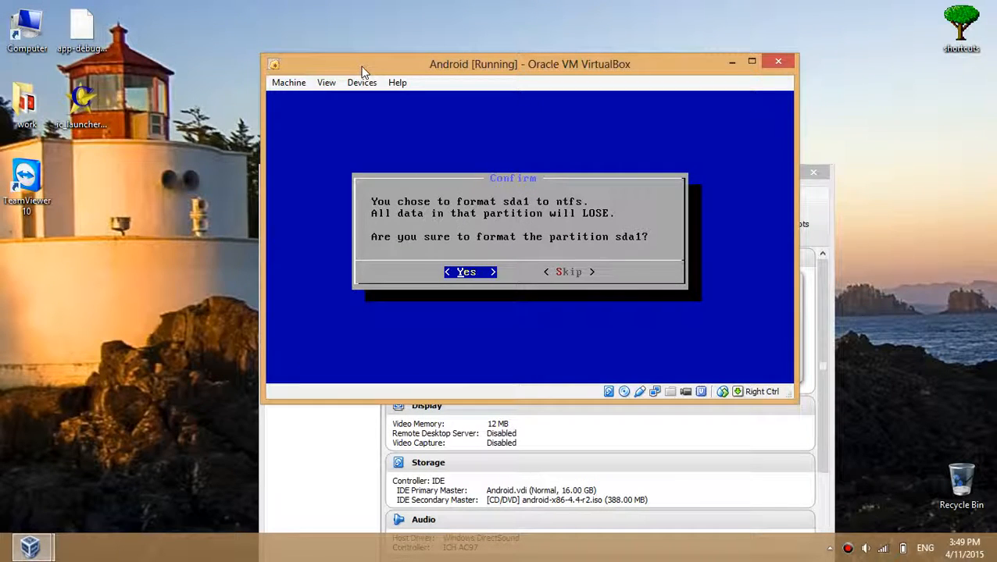
key(Return)
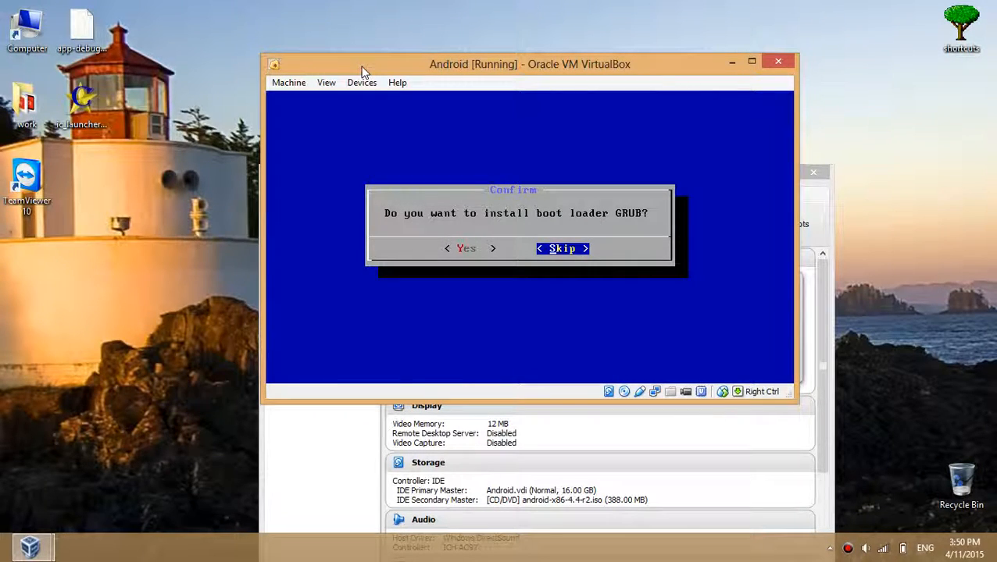
- Skip installing the GRUB boot loader and agree to install the /system directory as read-write
key(Return)
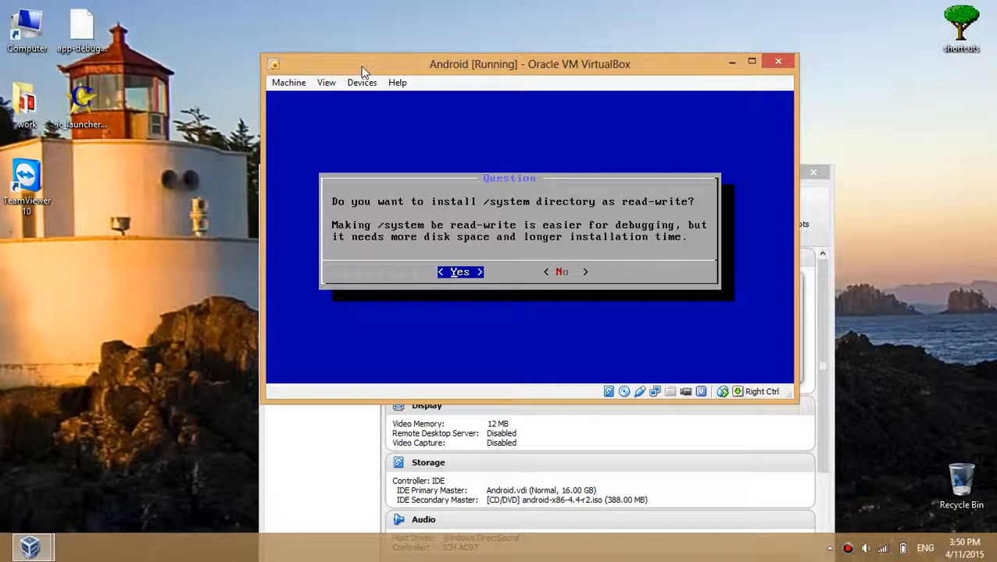
key(Return)
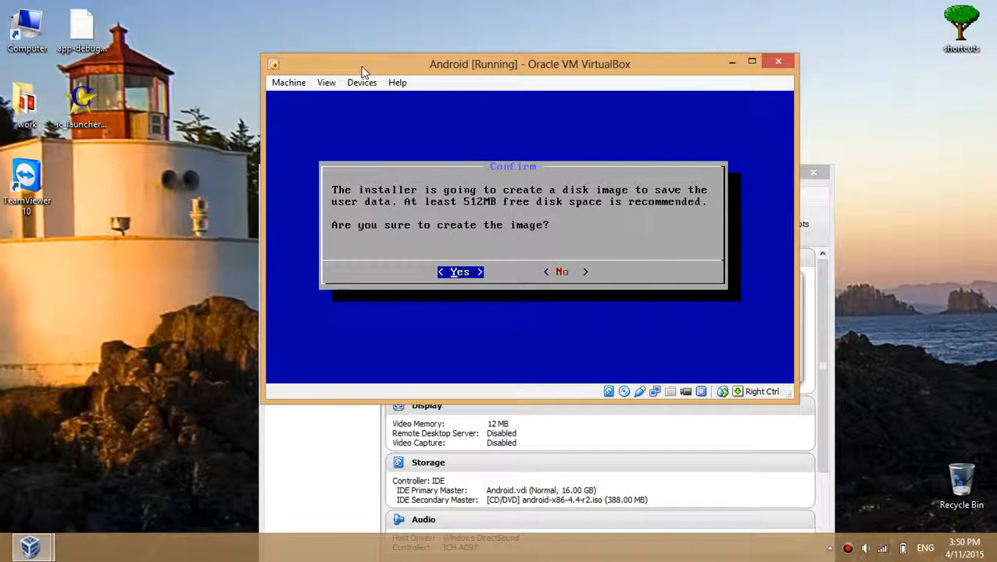
- Create the user data disk image with a size of 512 MB
key(Return)
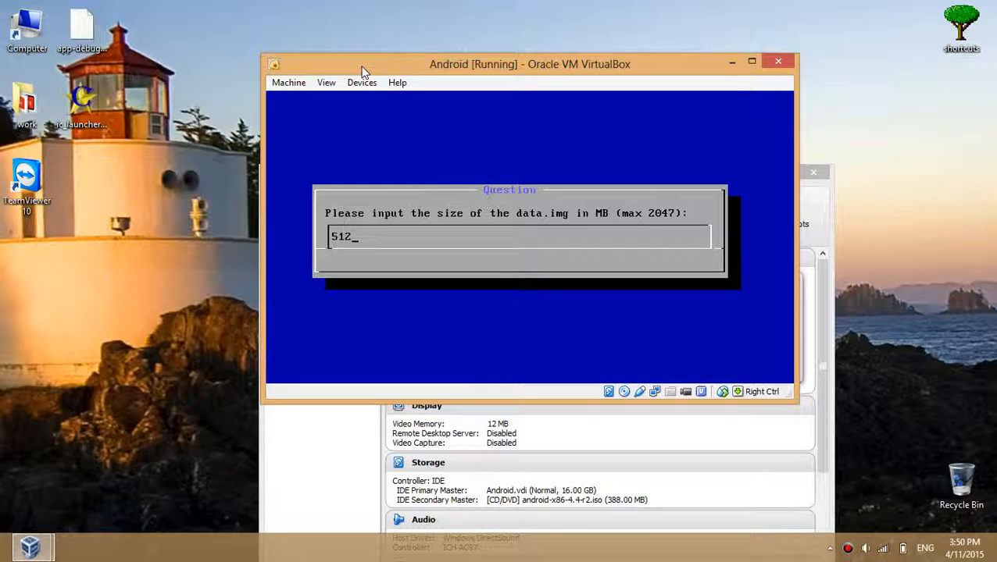
key(Return)
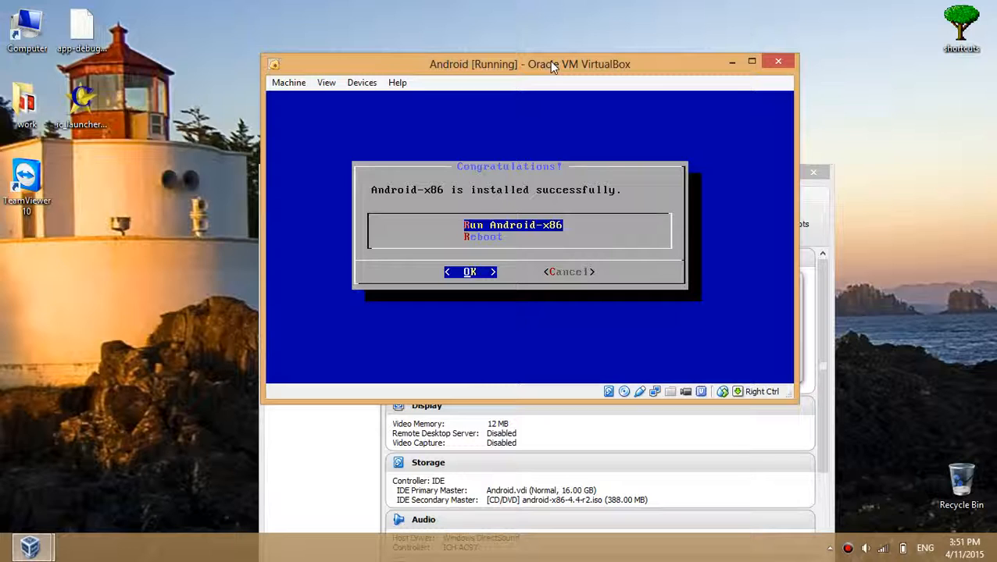
- Run the installed Android-x86 and reposition the virtual machine window on the desktop
key(Return)
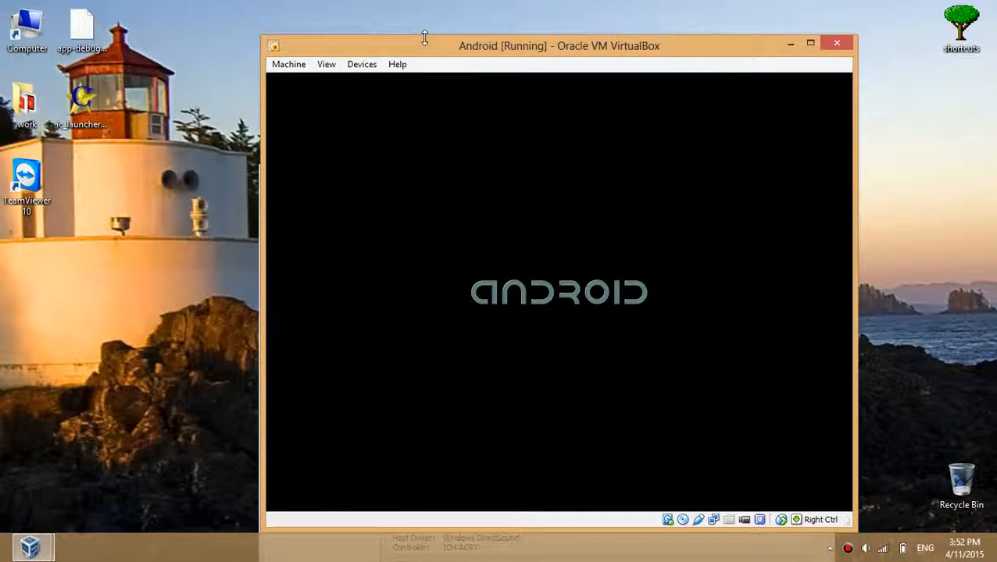
drag(429, 49, 434, 29)
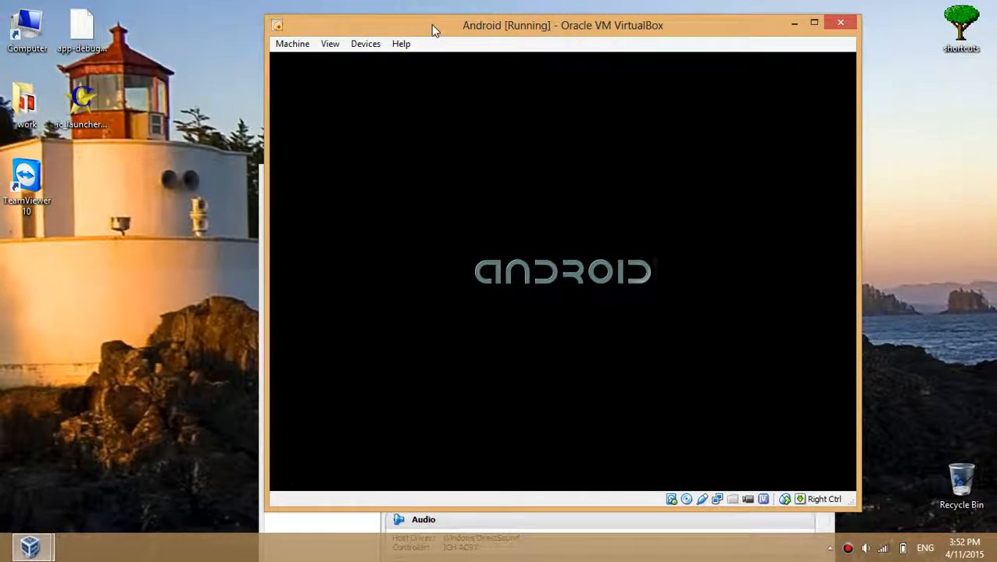
drag(430, 24, 362, 45)
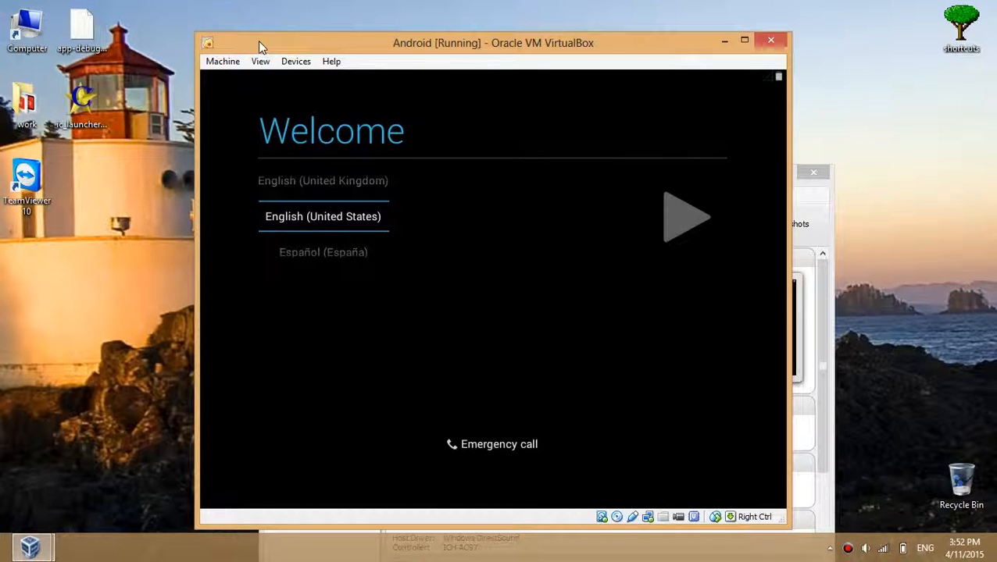
drag(258, 41, 276, 33)
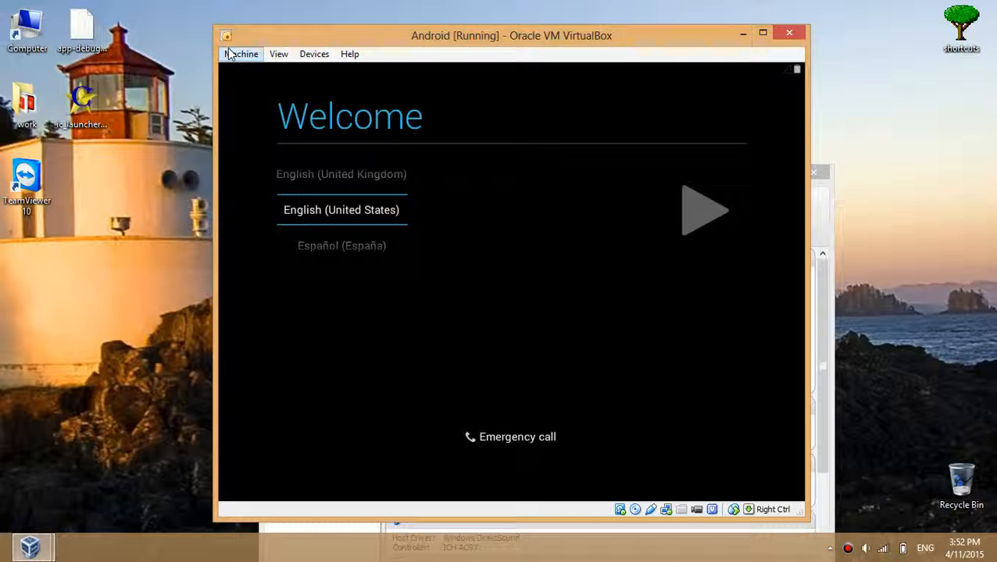
drag(246, 33, 251, 31)
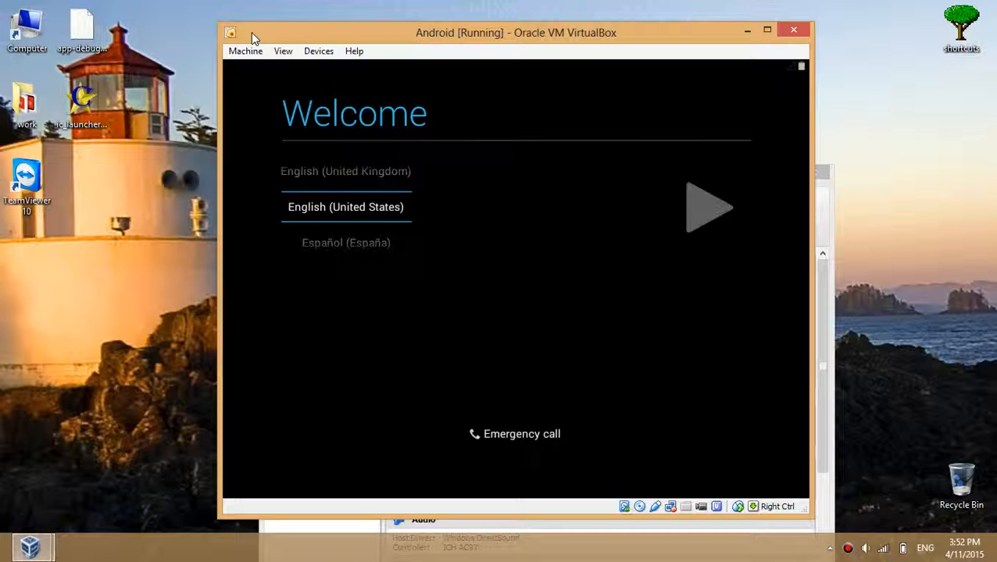
- Disable mouse integration for the virtual machine and continue the Android setup in English (United States)
click(245, 50)
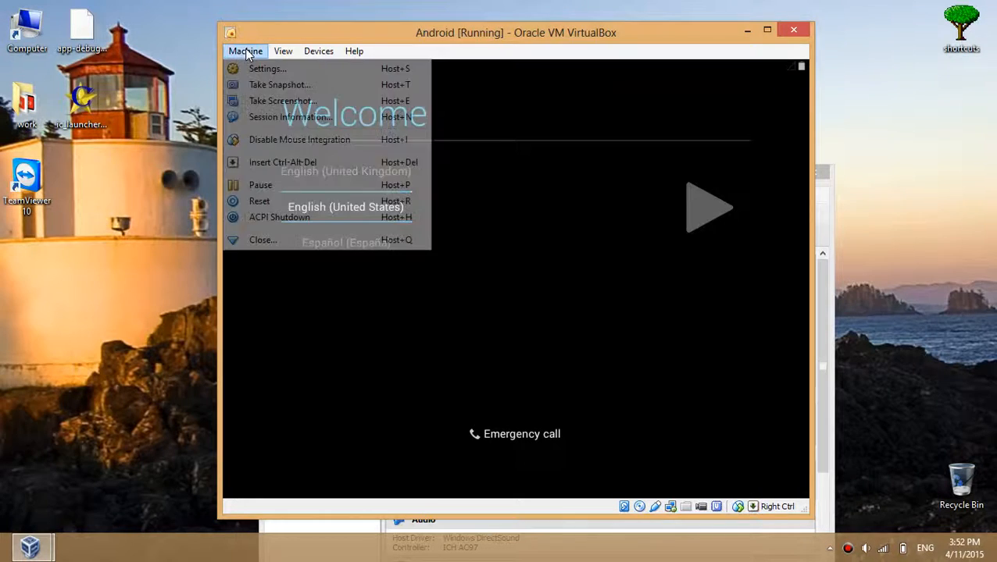
click(300, 143)
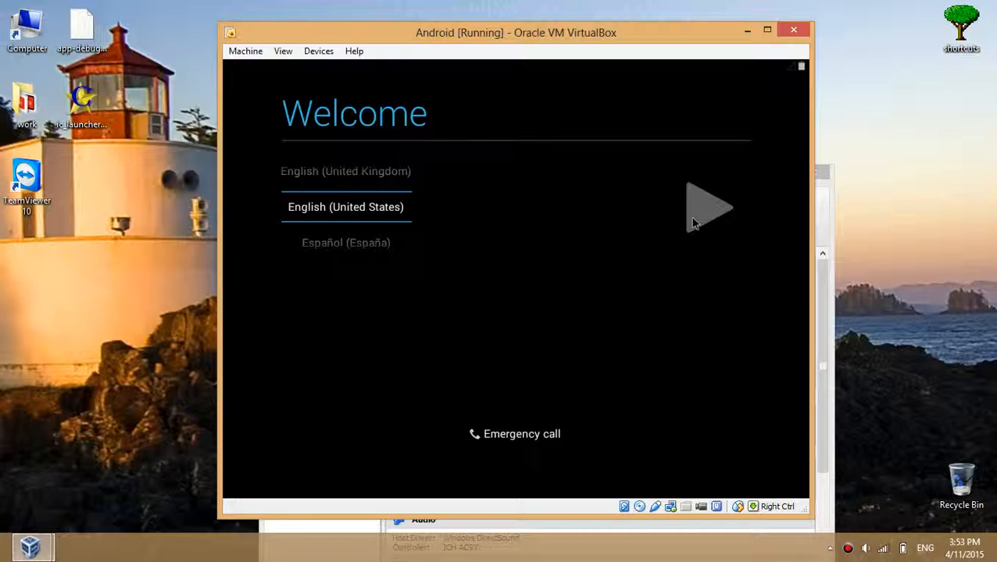
click(692, 221)
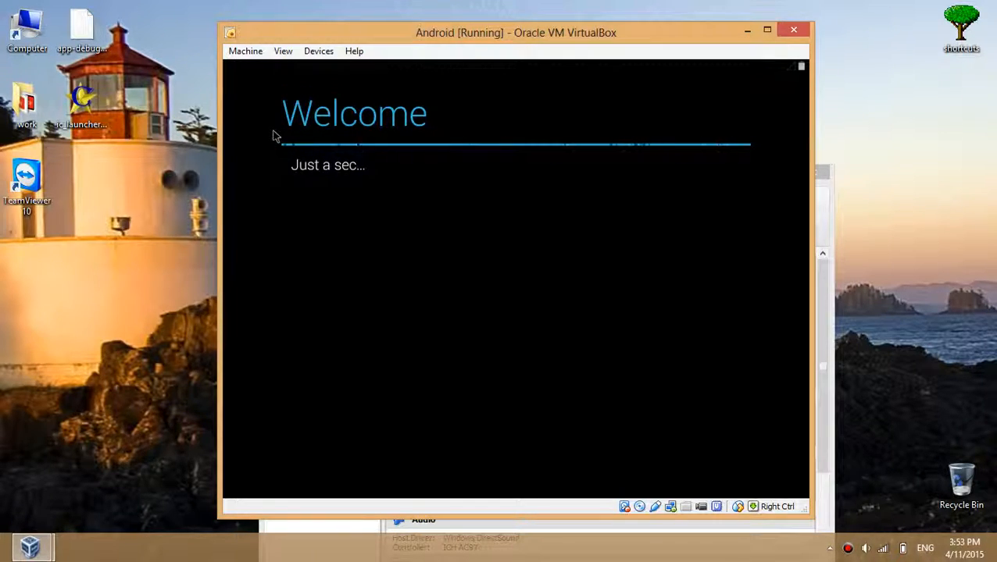
- Turn the virtual machine's mouse integration back on and disable it again
click(259, 60)
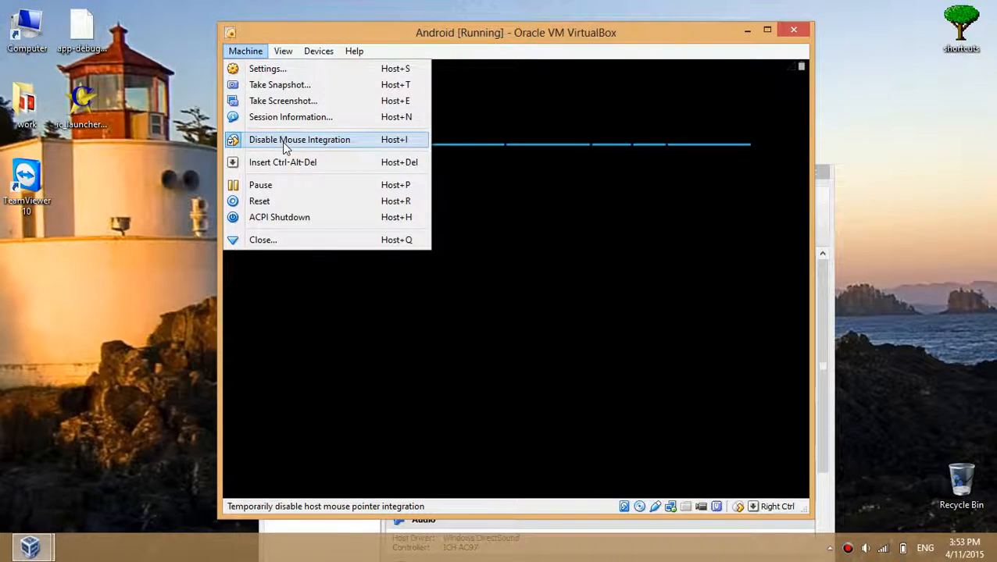
click(284, 145)
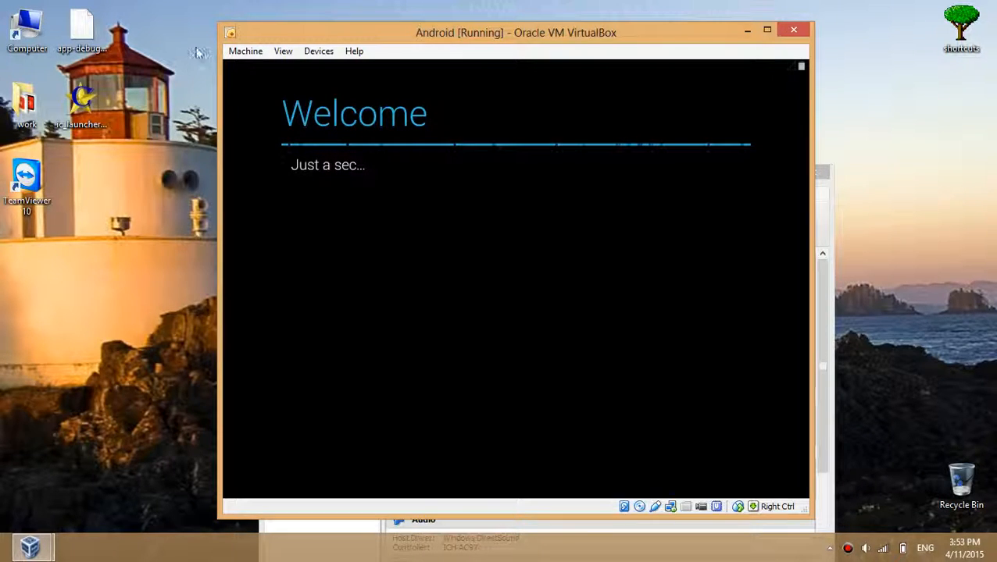
click(233, 31)
click(254, 30)
click(245, 50)
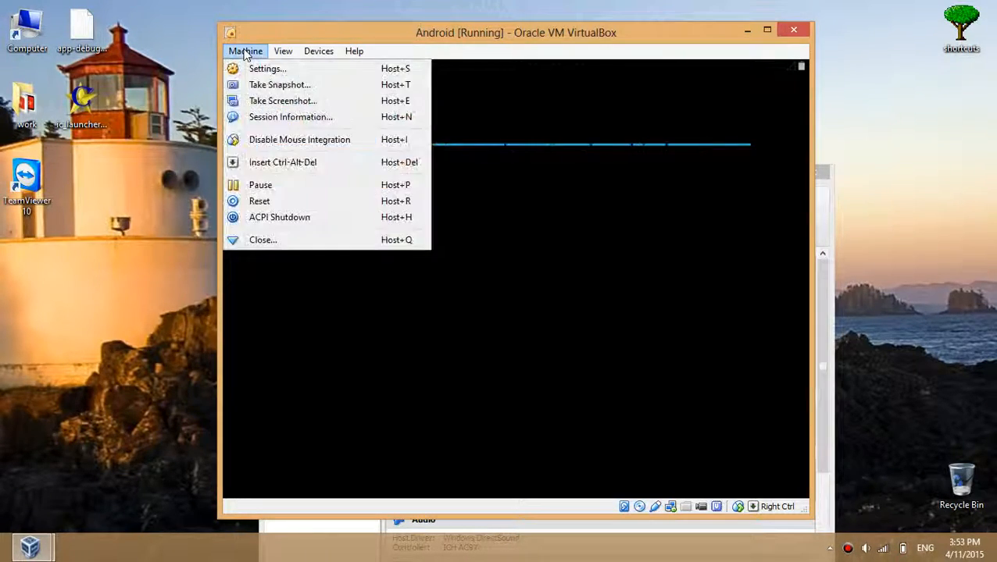
click(321, 141)
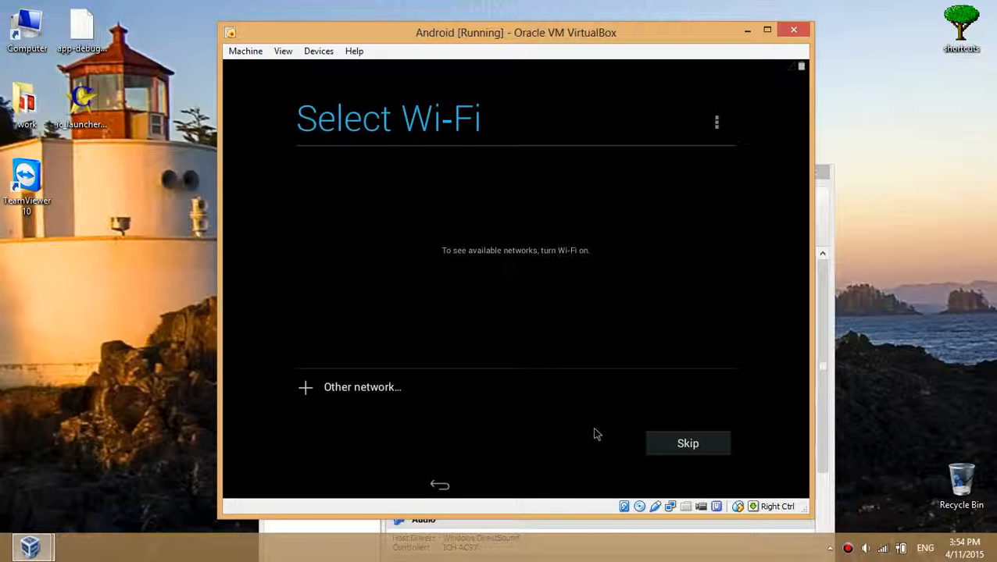
- Skip the Wi-Fi selection despite the data charge warning and continue without a Google account
click(675, 445)
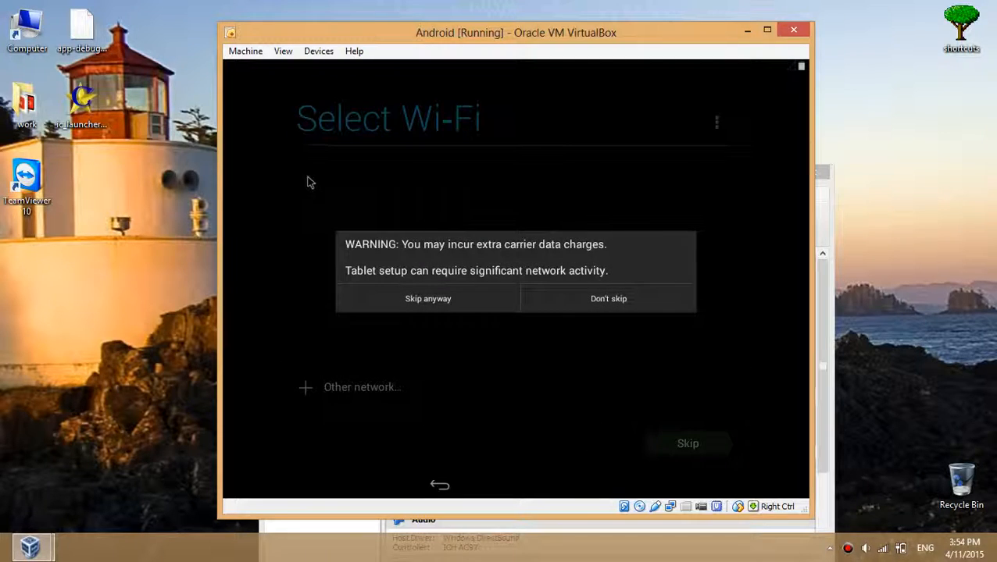
click(432, 300)
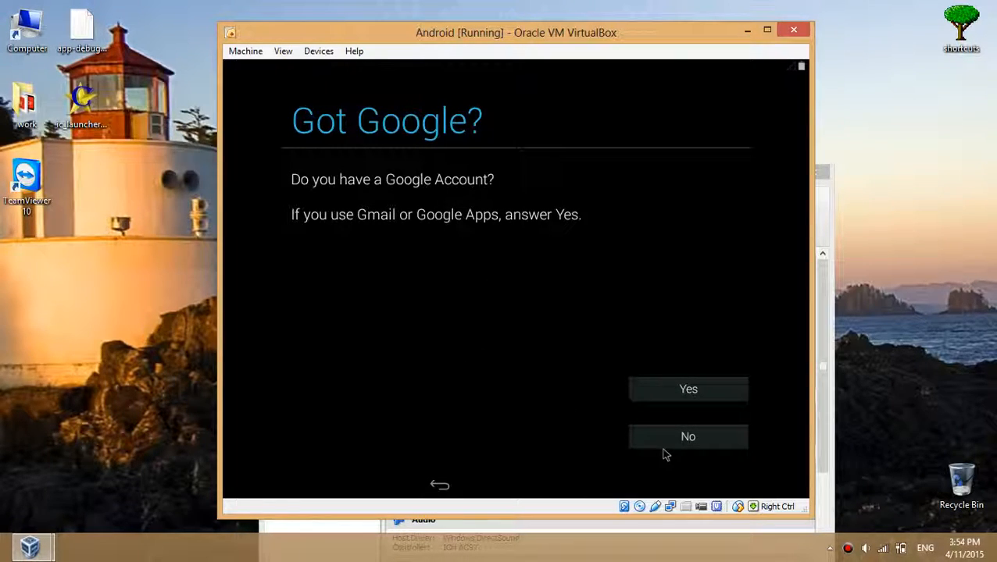
click(674, 442)
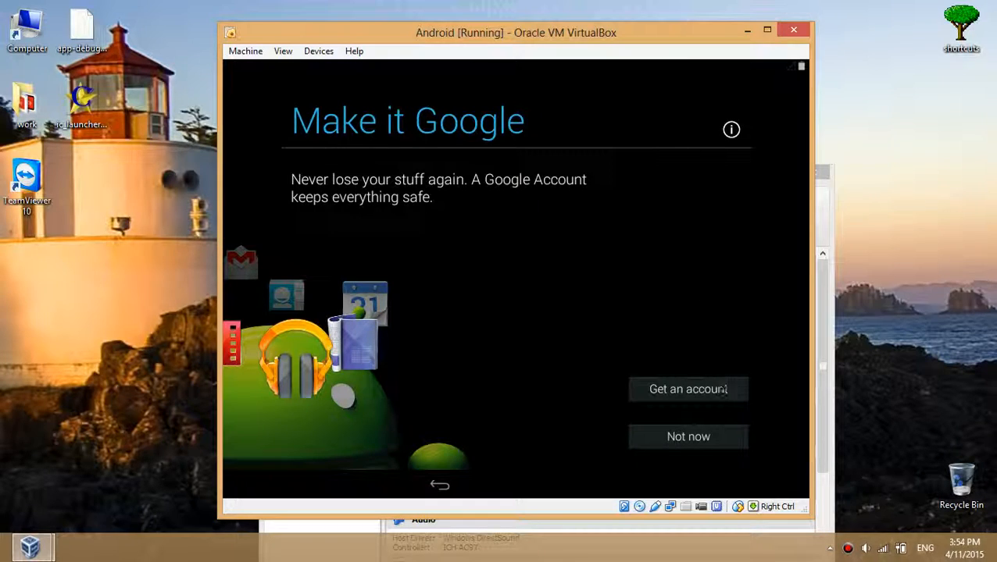
click(704, 440)
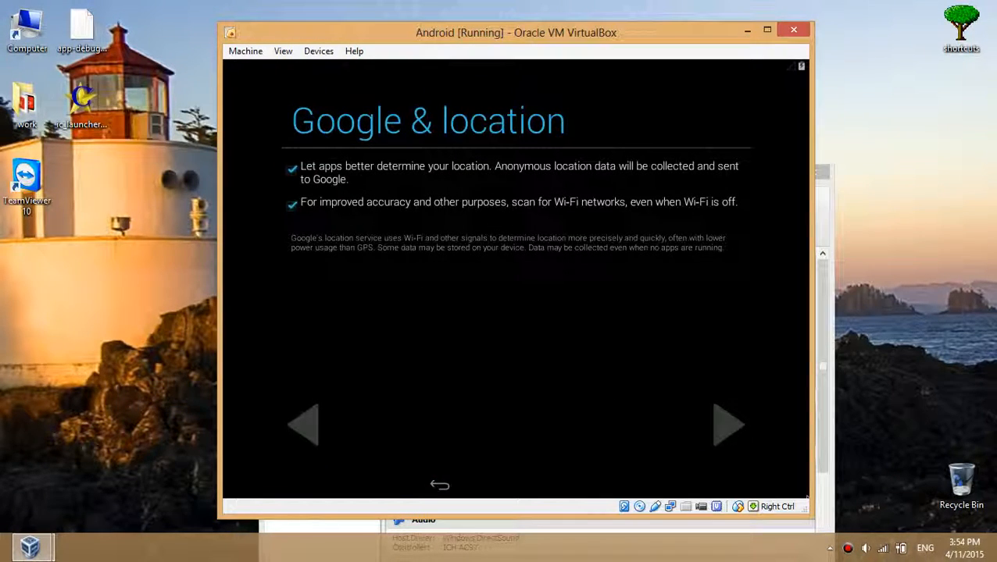
- Finish the tablet setup with the default location, date and time options, leaving the owner name blank and accepting Google services
click(711, 440)
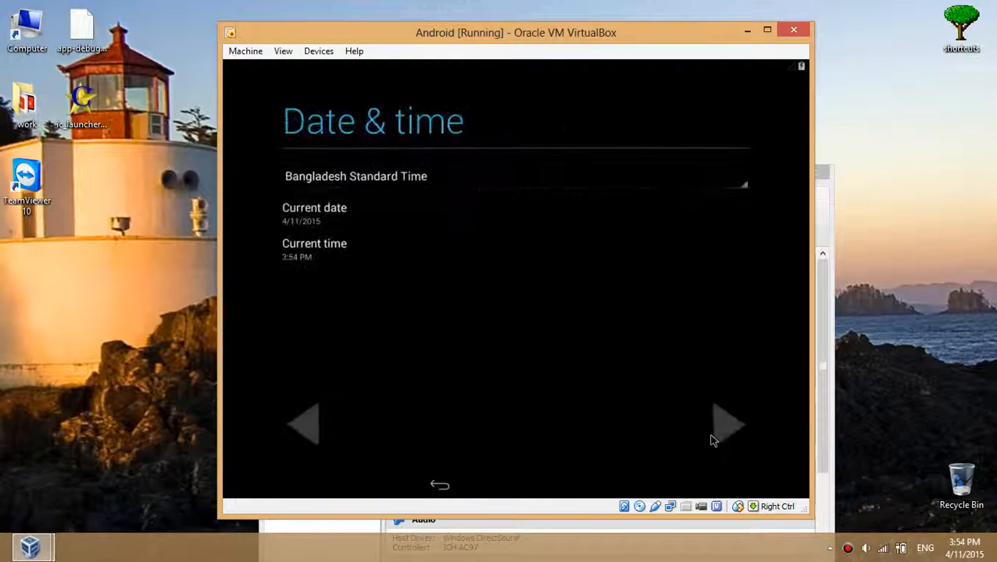
click(711, 439)
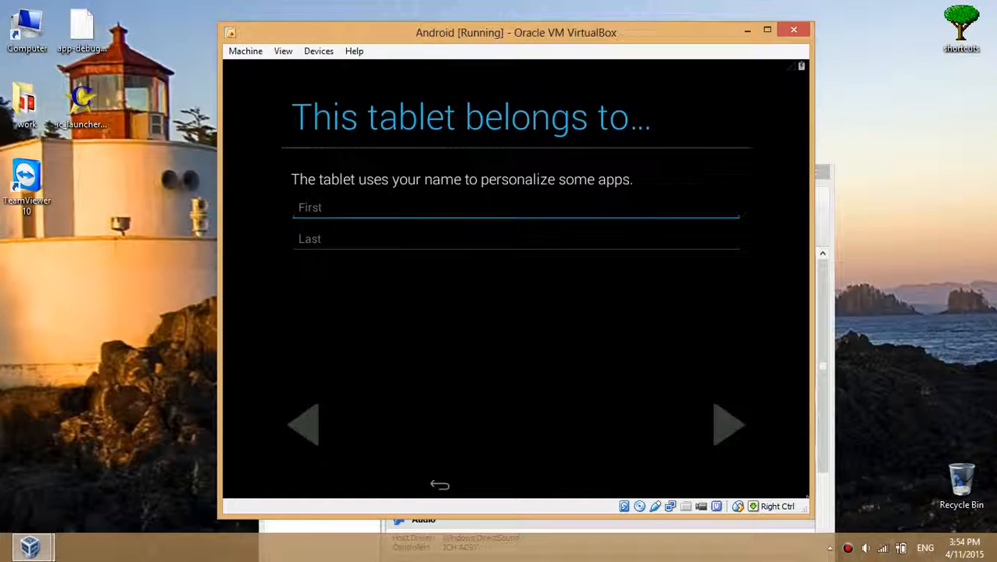
click(732, 423)
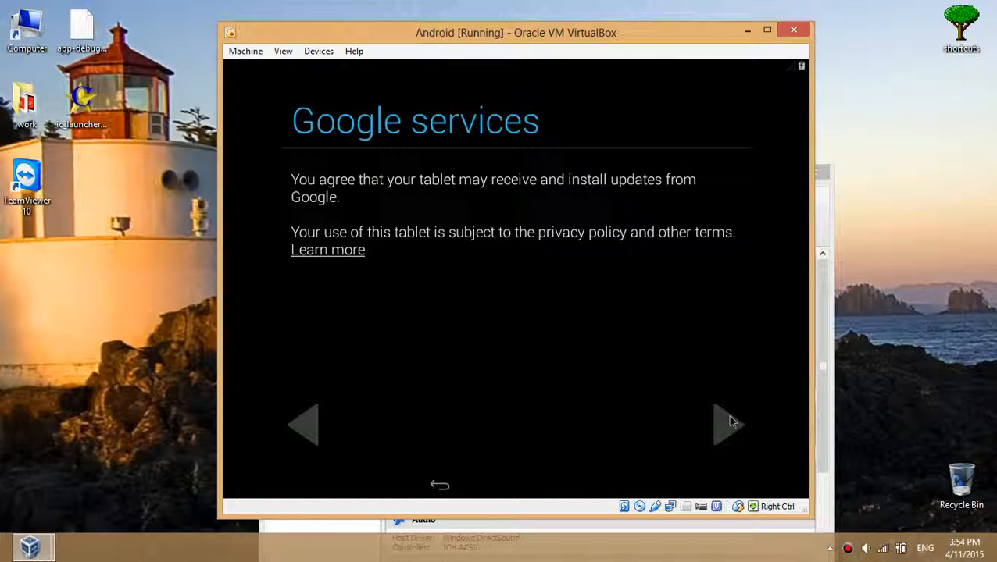
click(729, 423)
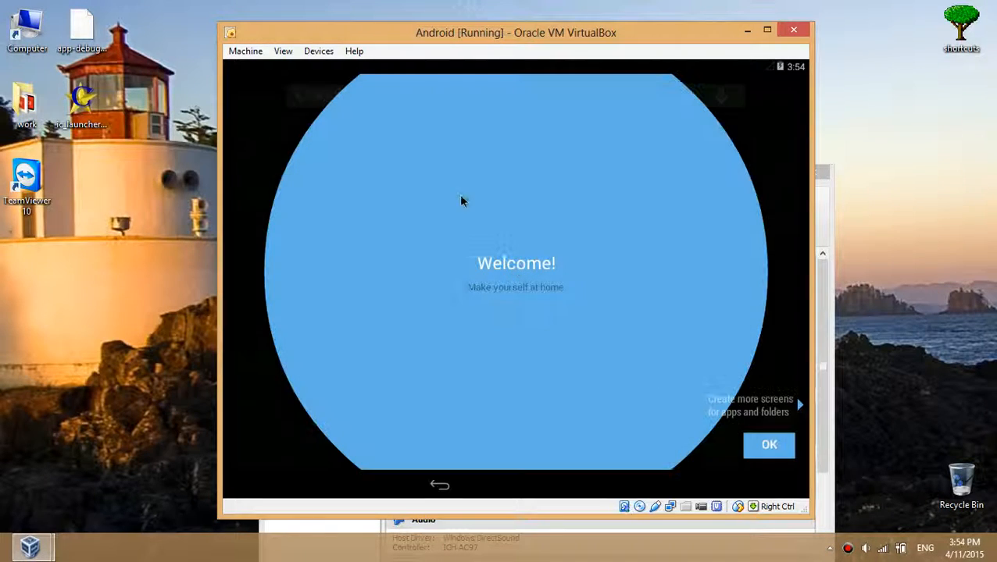
- Dismiss the Welcome and Organize your space tips to reach the Android home screen
click(770, 447)
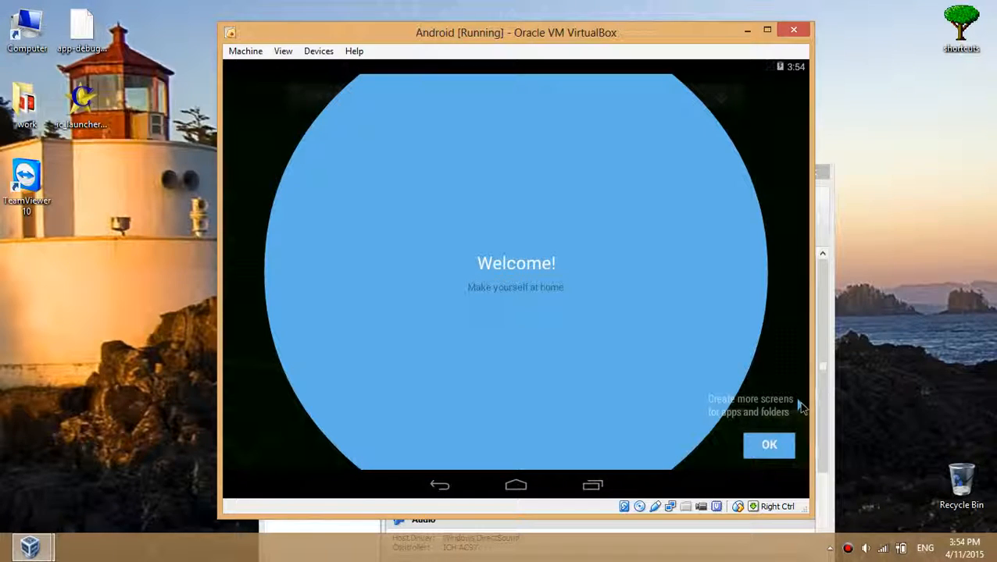
click(777, 456)
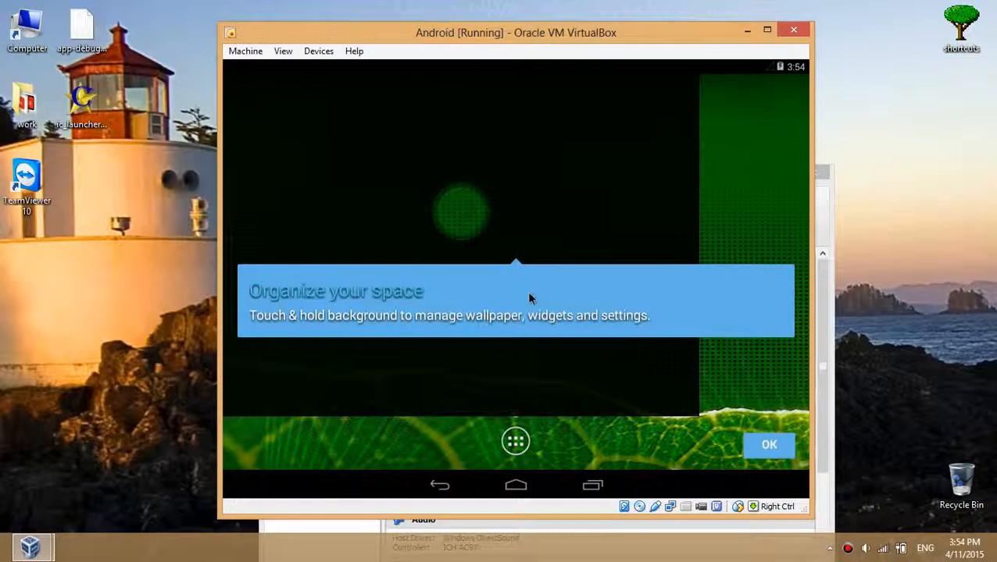
click(482, 213)
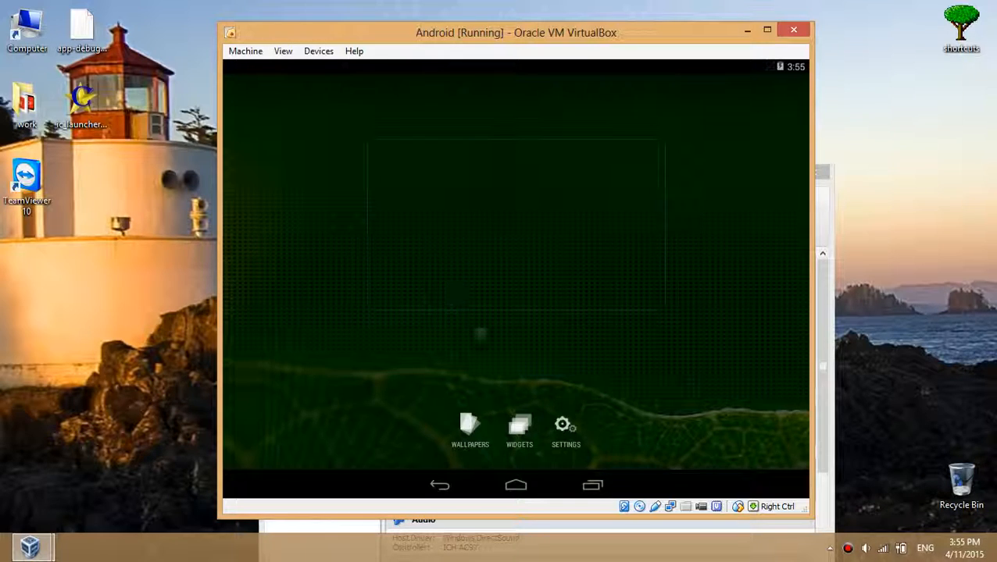
click(478, 333)
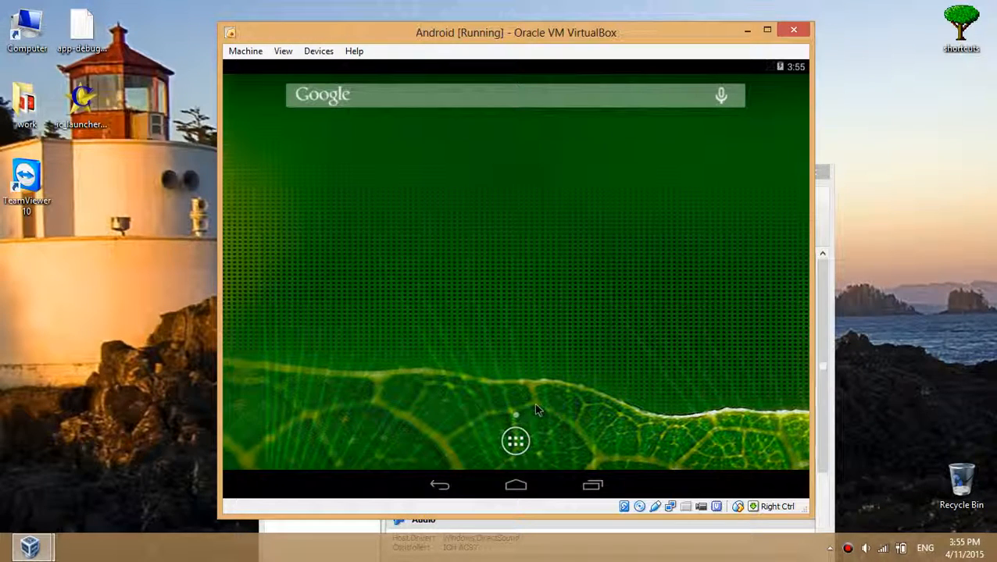
- Open the app drawer, dismiss its Customize your drawer tip and return to the home screen
click(516, 442)
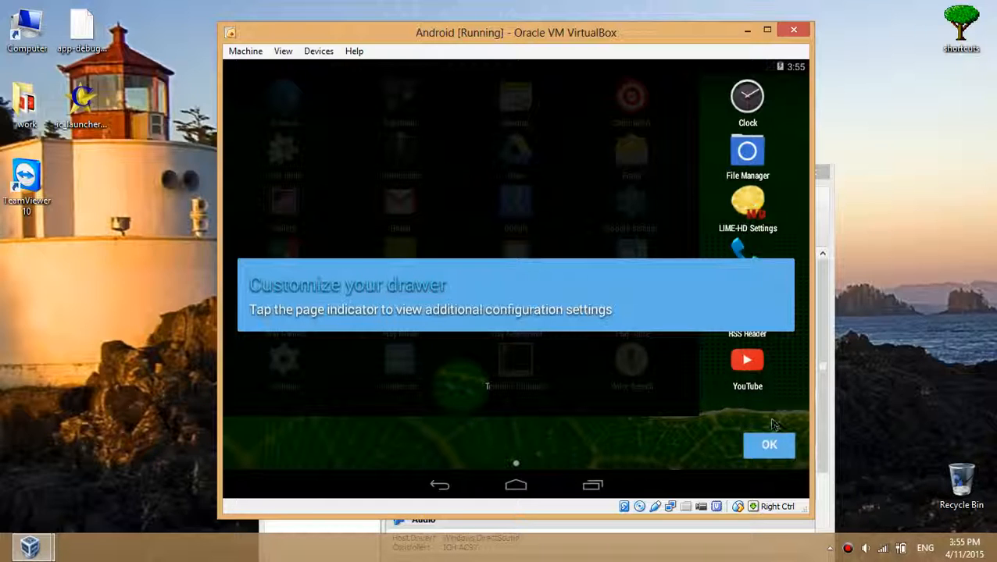
click(771, 446)
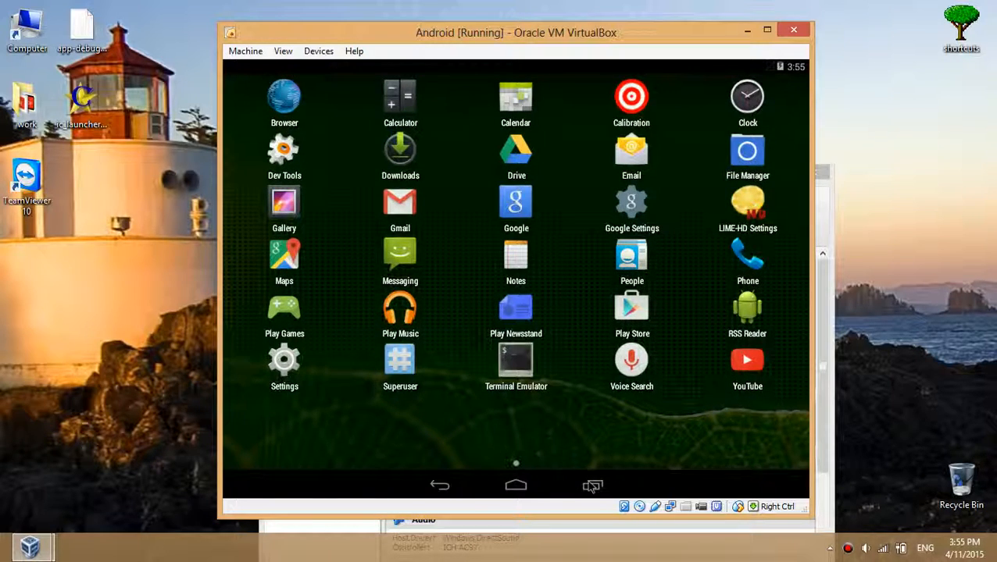
click(518, 486)
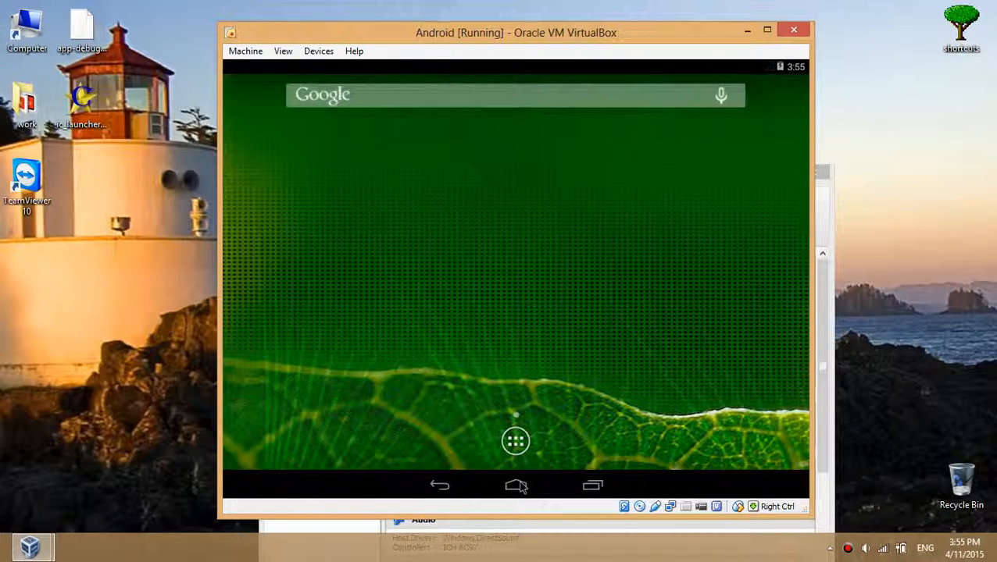
- Check the Android version under About tablet in the Settings app, and return to the Settings list
click(511, 443)
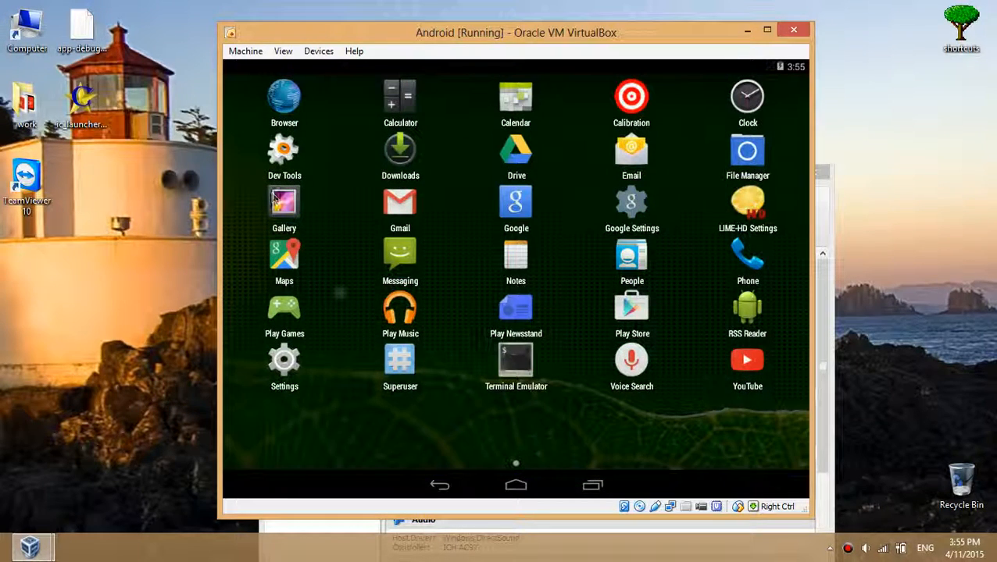
click(285, 367)
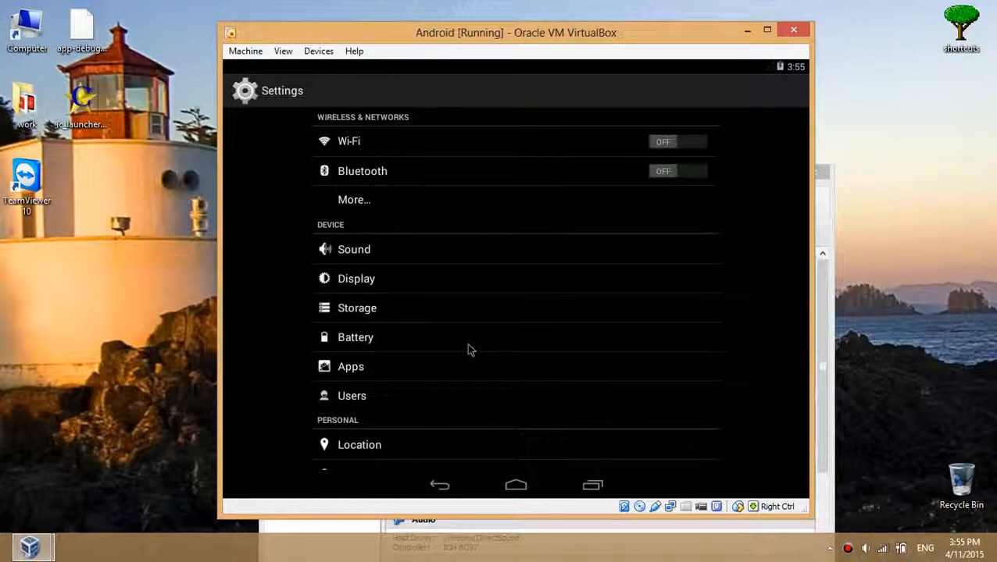
drag(469, 350, 503, 193)
drag(455, 400, 480, 305)
drag(421, 458, 439, 390)
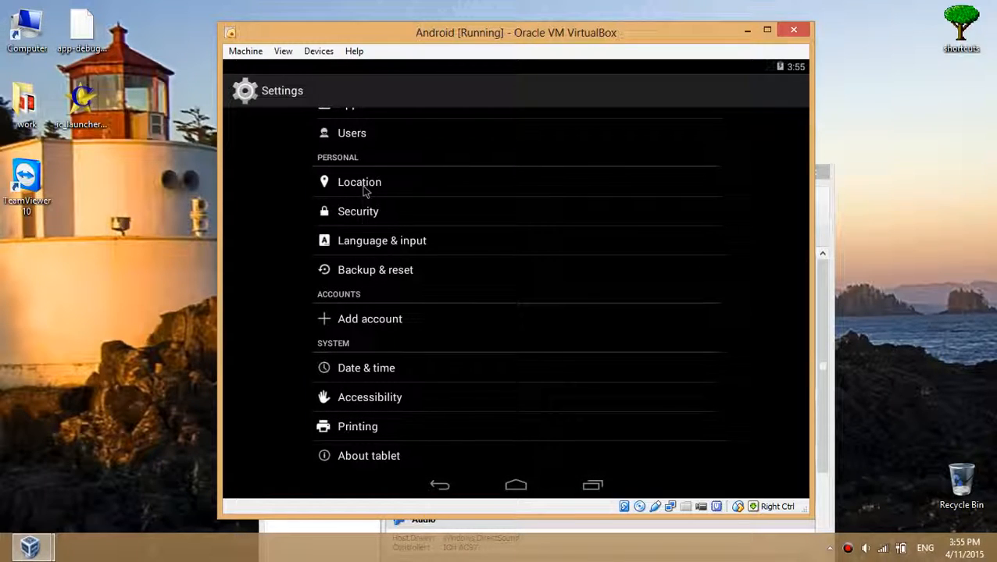
click(388, 454)
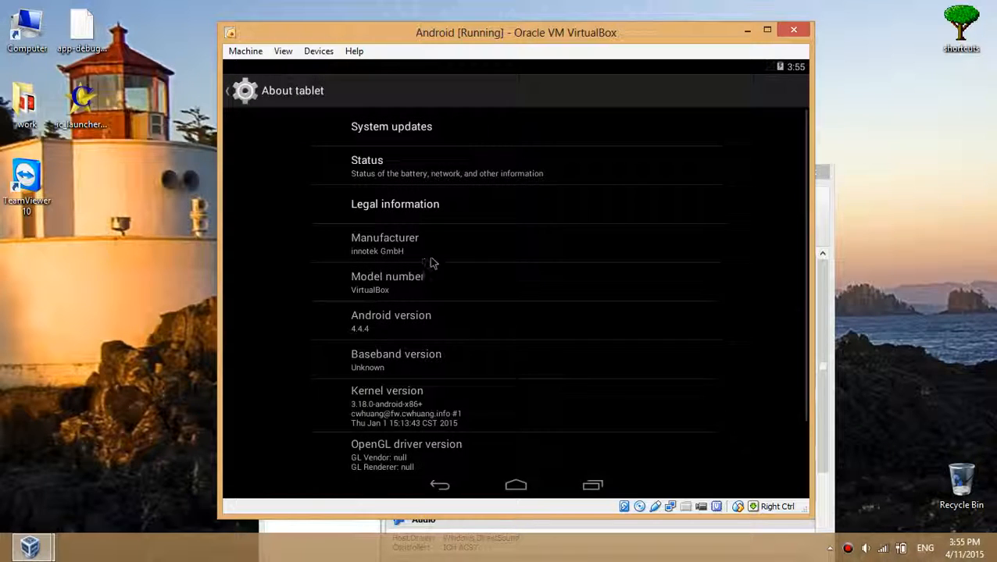
click(361, 320)
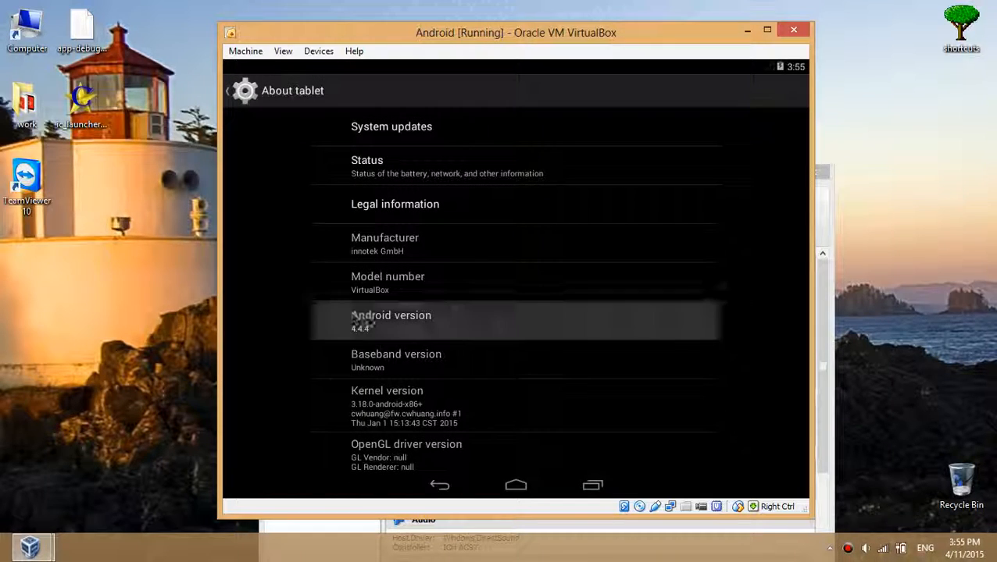
click(399, 328)
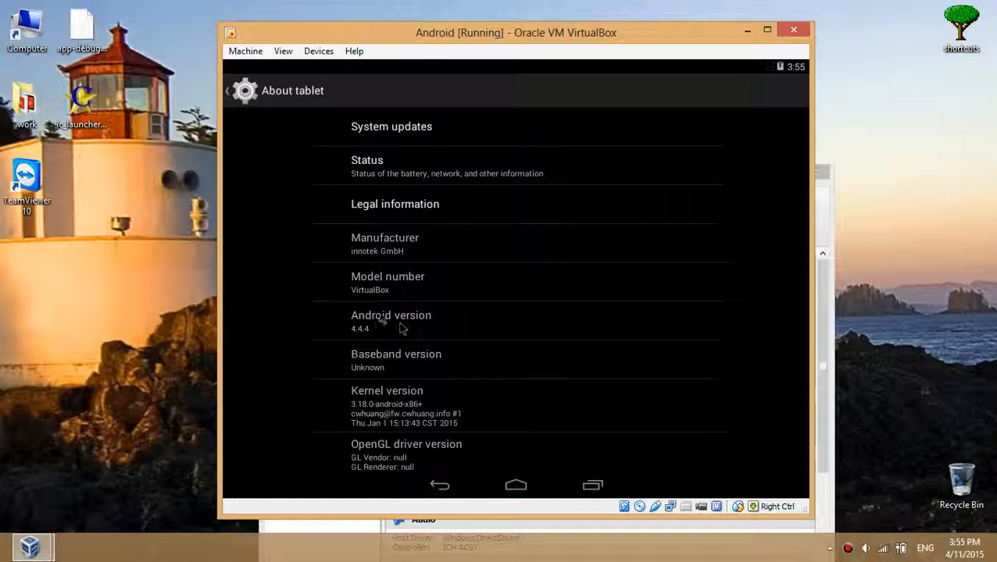
click(266, 99)
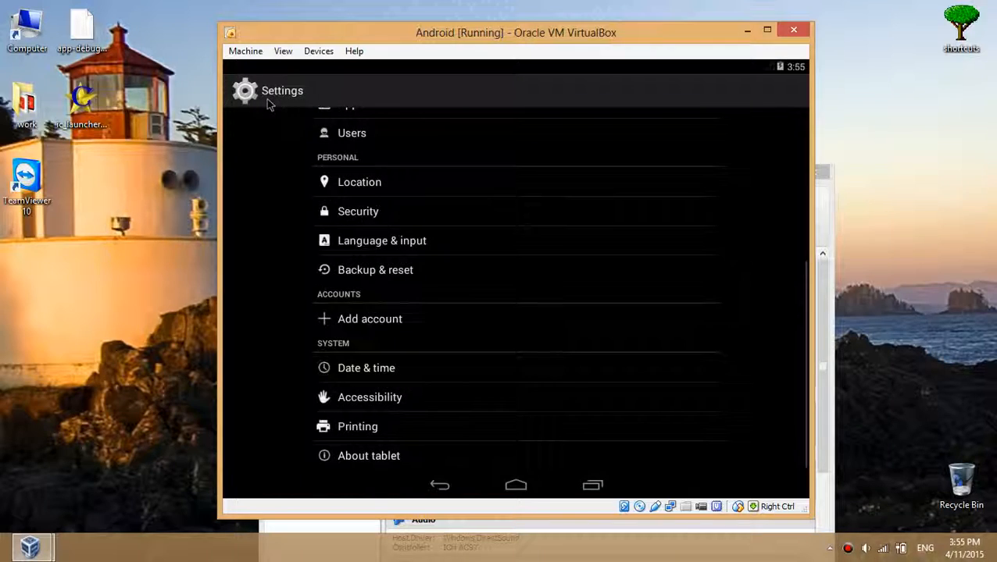